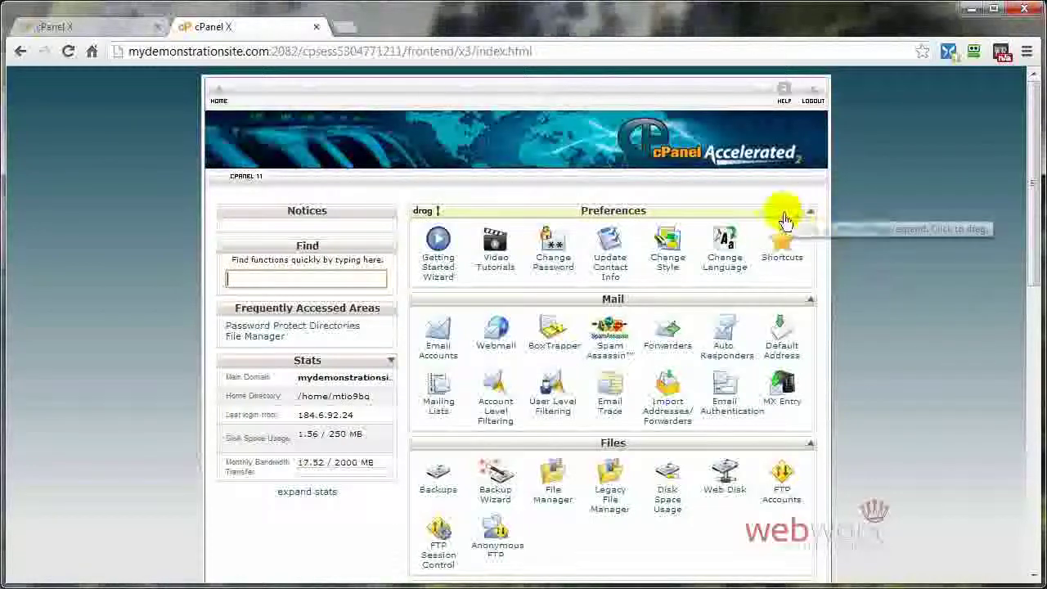
Step: Open the MySQL Databases page from the Databases section and review the existing mtio9bq_wrdp1 database
scroll(872, 423, down, 5)
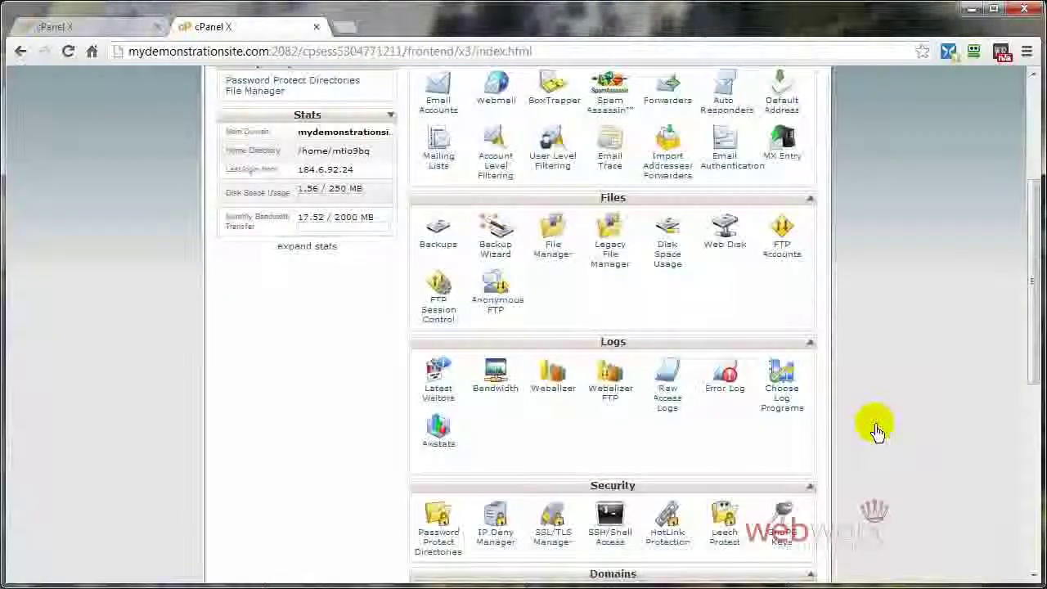
scroll(874, 429, down, 1)
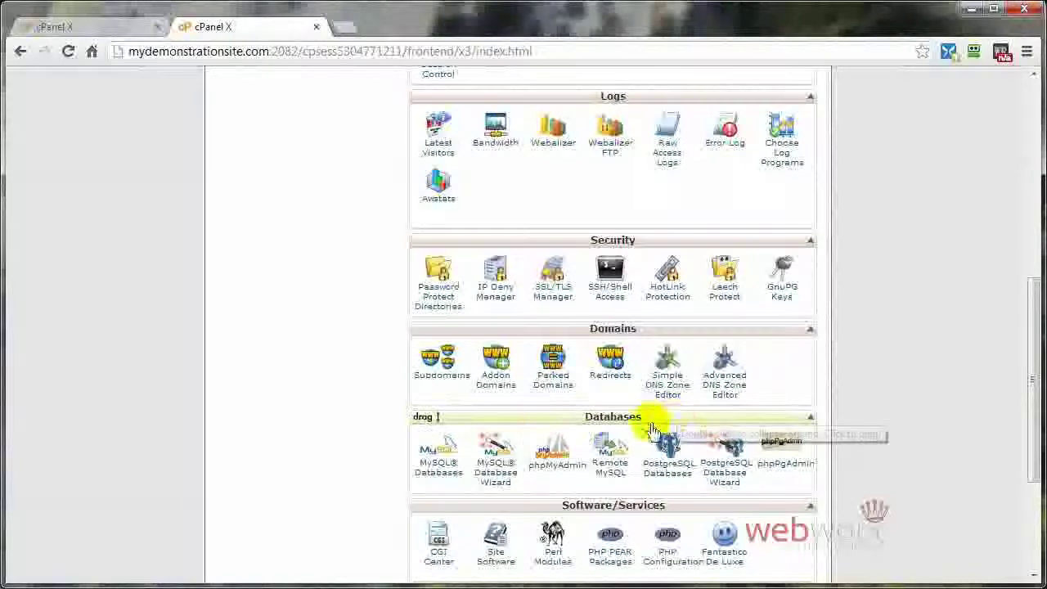
click(440, 474)
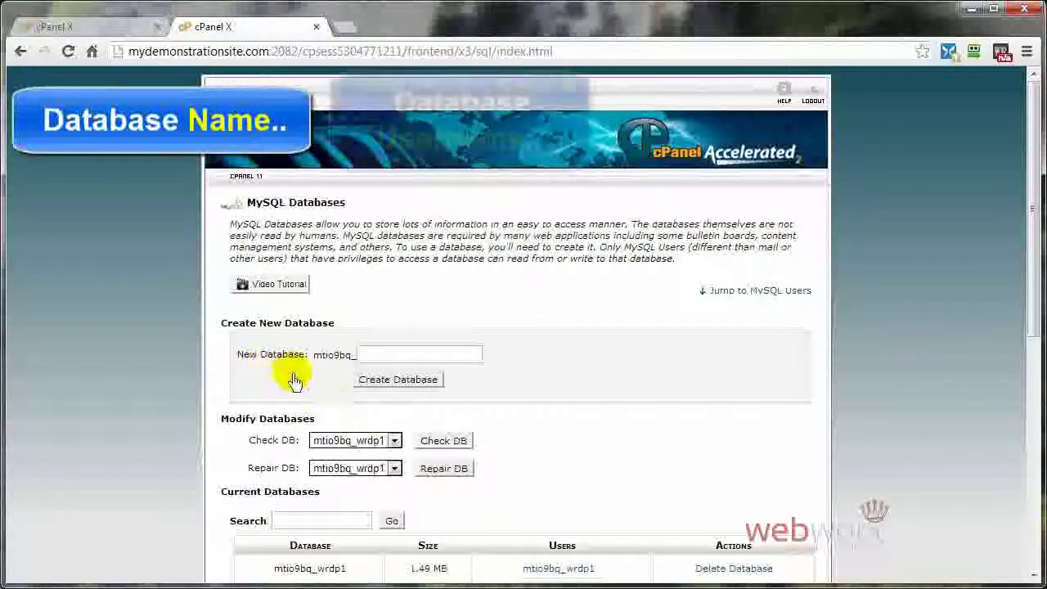
scroll(291, 377, down, 2)
scroll(293, 380, down, 2)
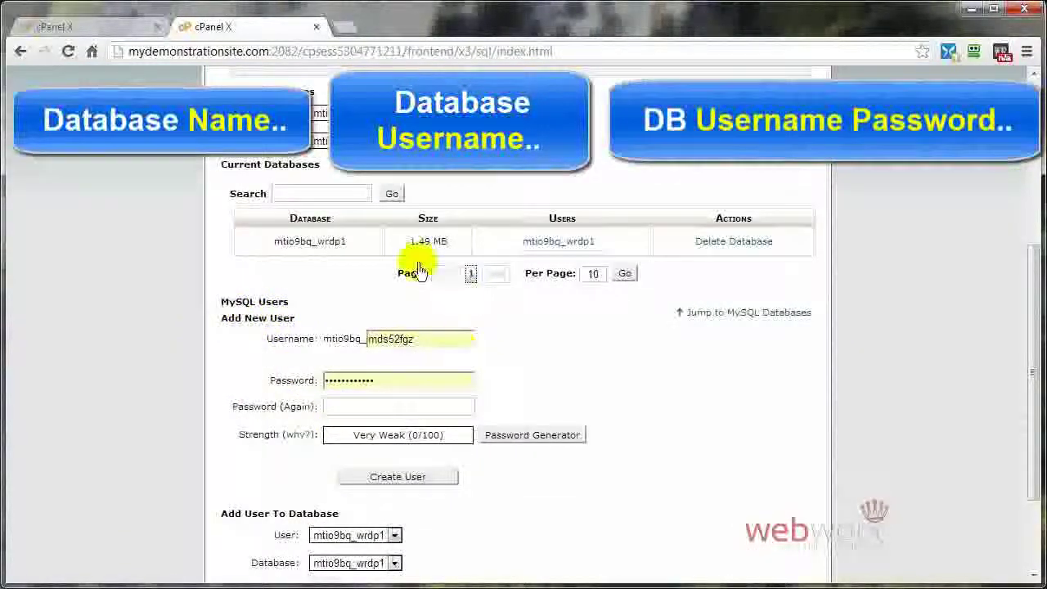
scroll(643, 376, up, 2)
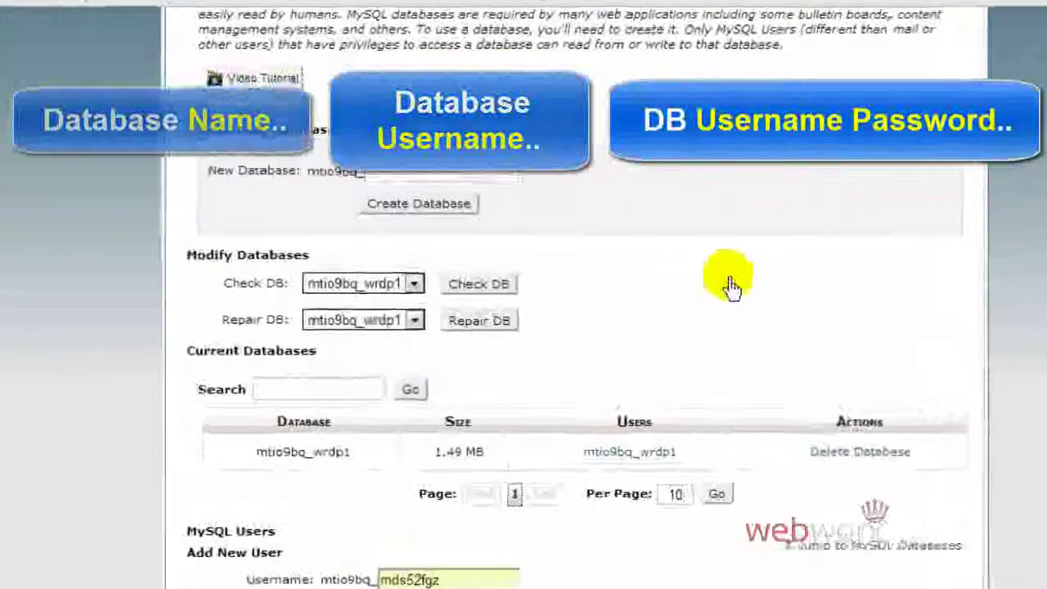
scroll(642, 319, up, 1)
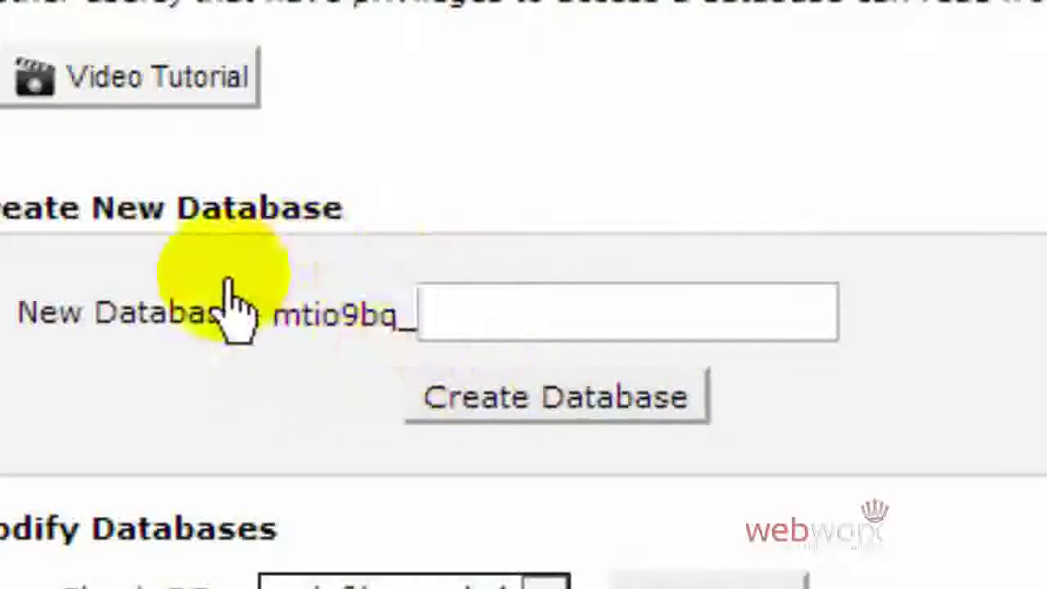
Step: Create a new database named mtio9bq_test
click(462, 318)
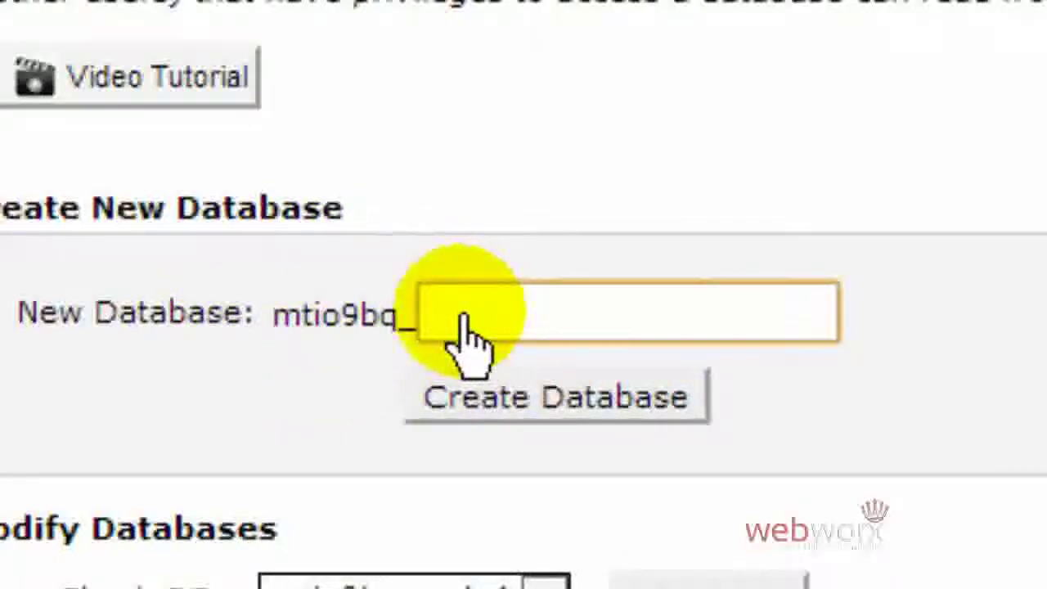
text(test)
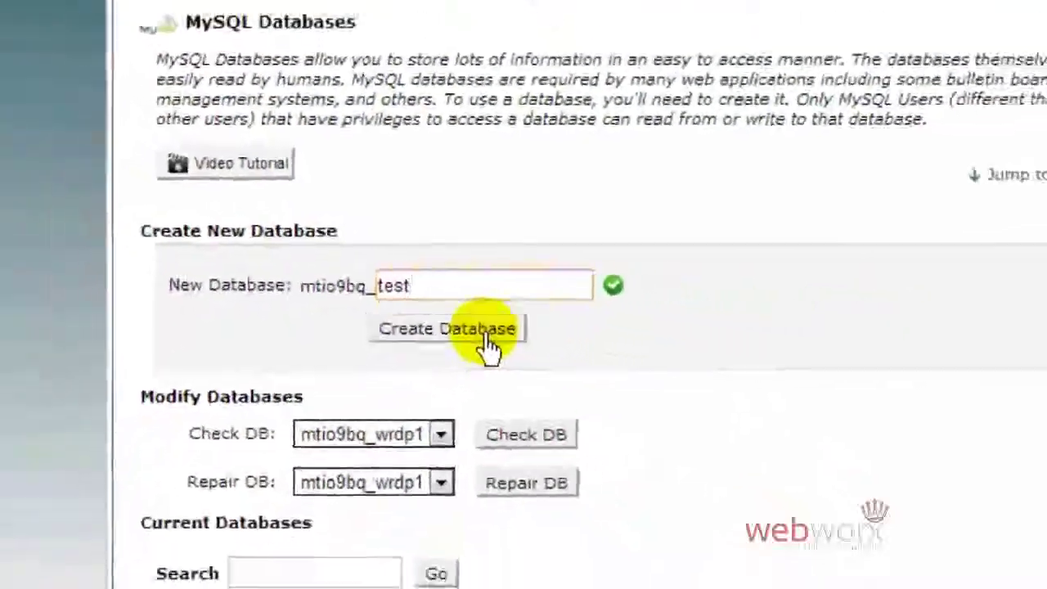
click(558, 378)
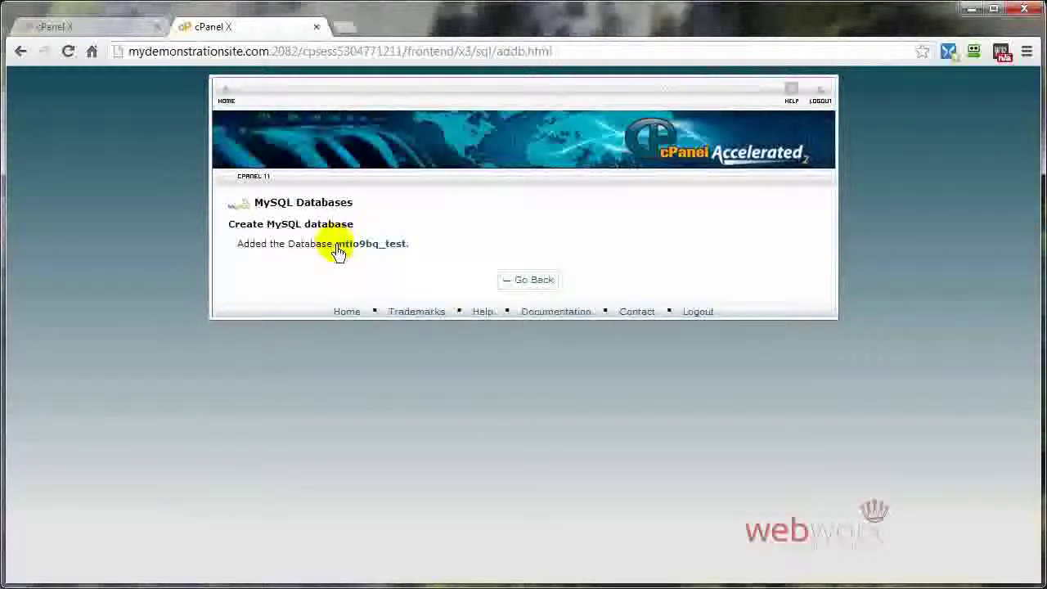
Step: Copy the full name mtio9bq_test and return to the MySQL Databases page
drag(337, 247, 400, 247)
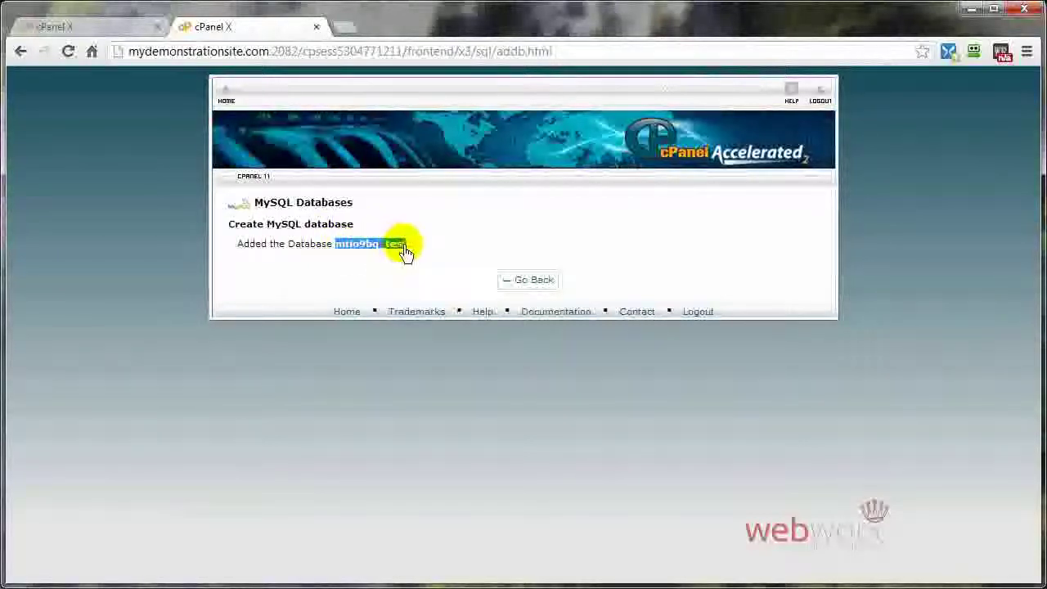
right_click(400, 247)
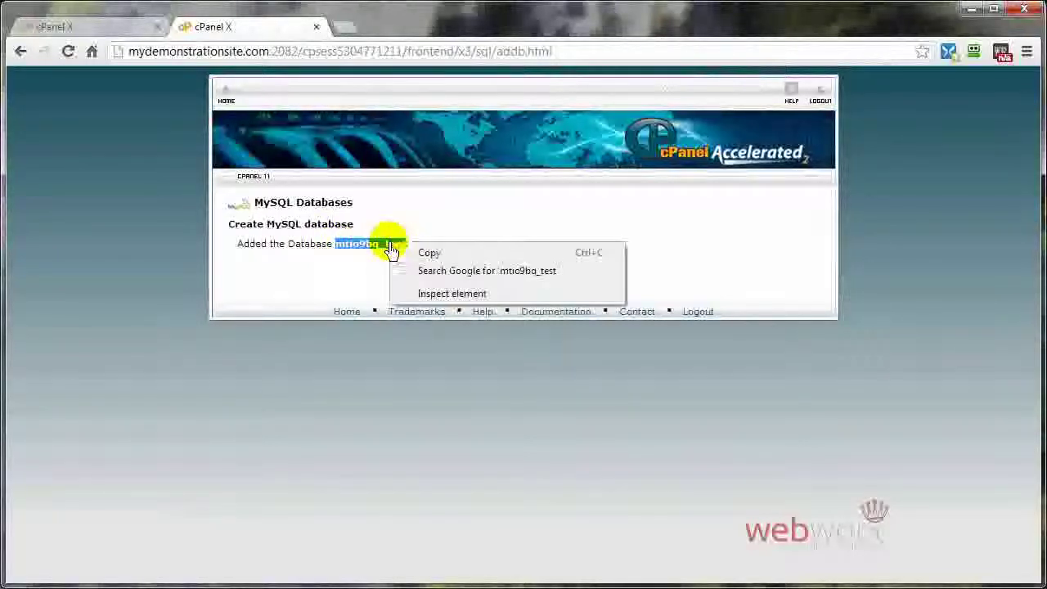
click(437, 254)
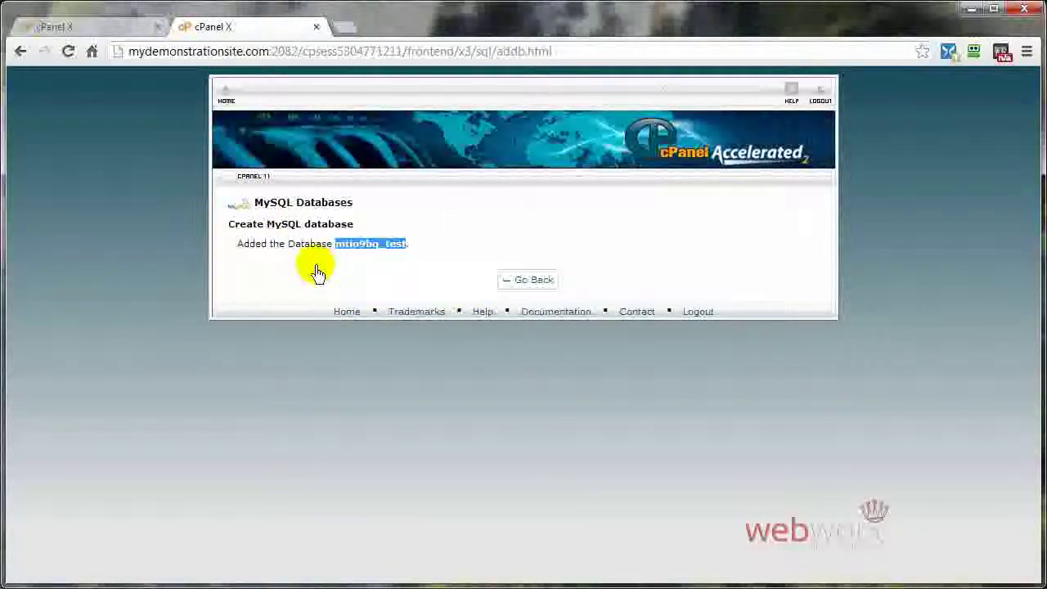
click(532, 280)
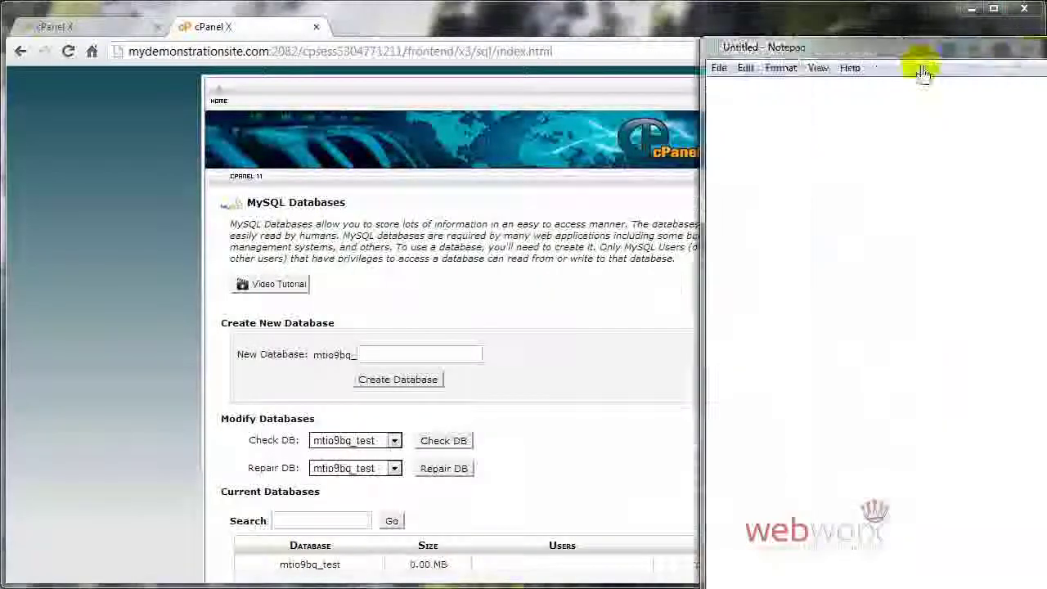
Step: Write 'DB Name: mtio9bq_test' with blank UserName and Password lines in a Notepad note
drag(923, 71, 475, 63)
text(DB Name: mtio9bq_test)
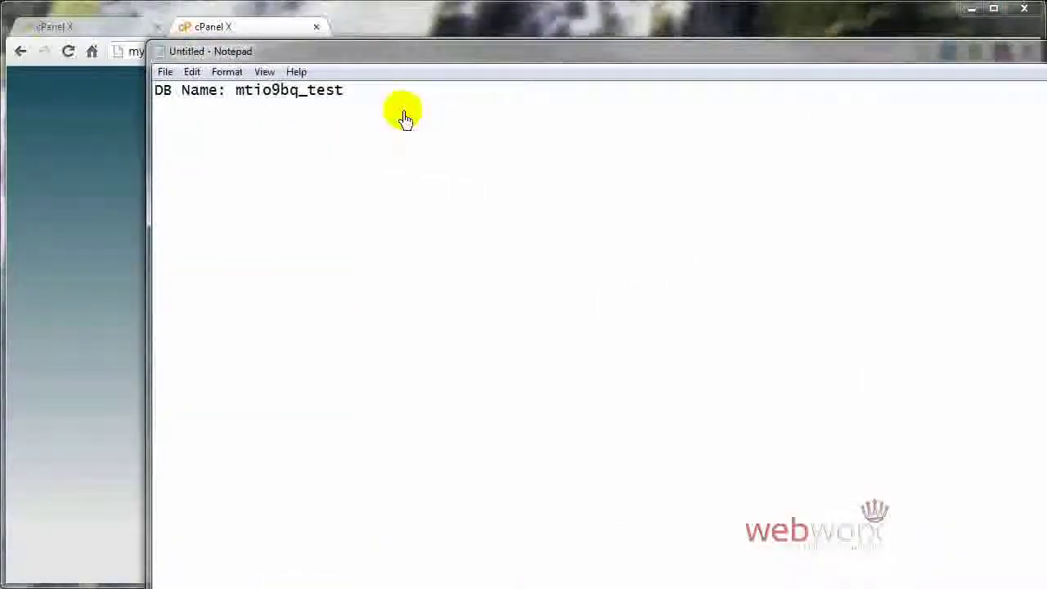
key(Return)
text(UserName:)
key(Return)
text(Passwore)
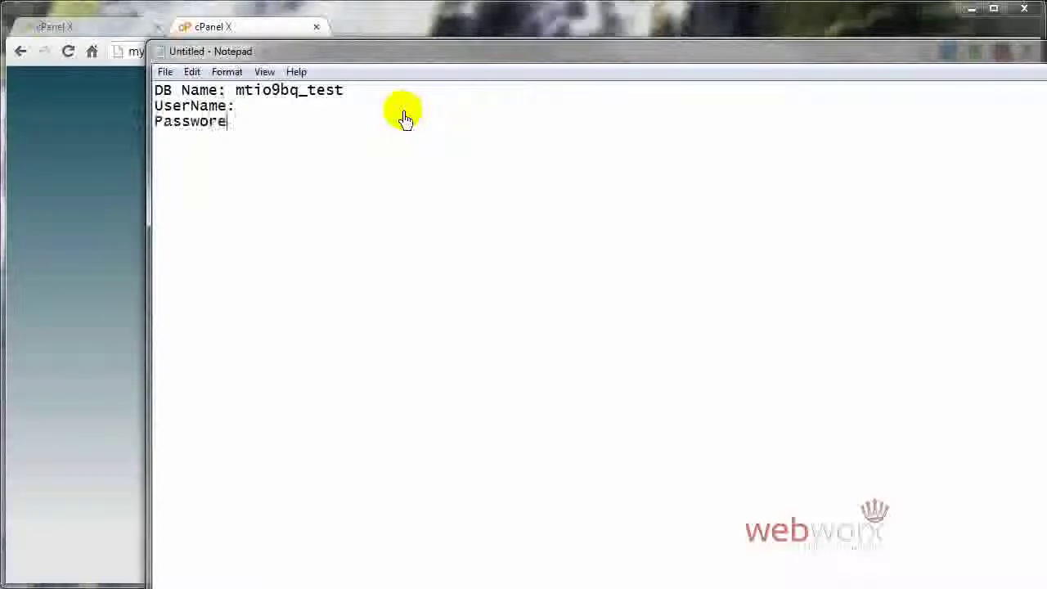
key(BackSpace)
text(d:)
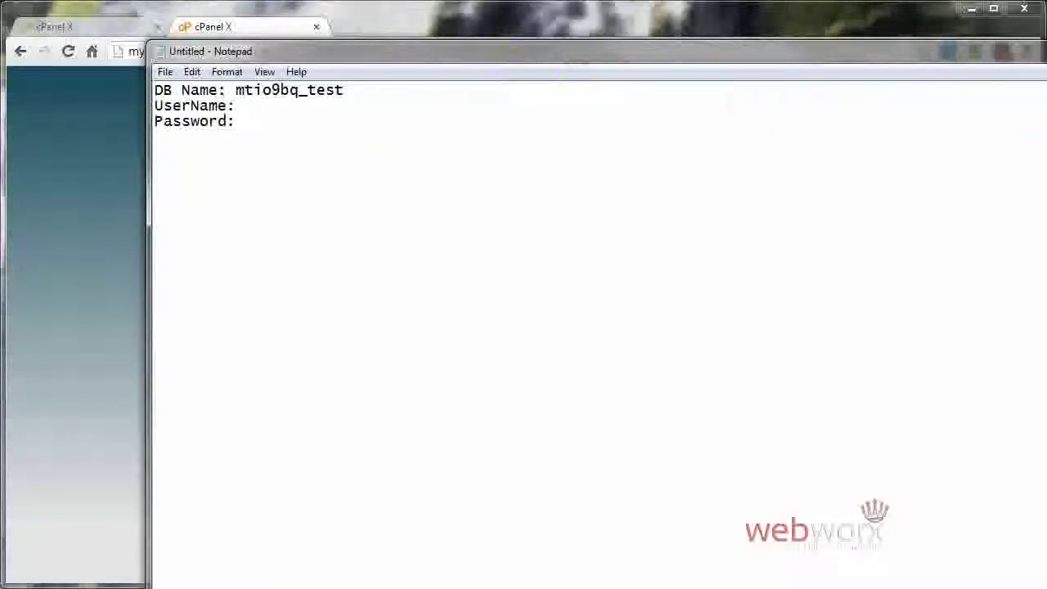
drag(1046, 287, 994, 288)
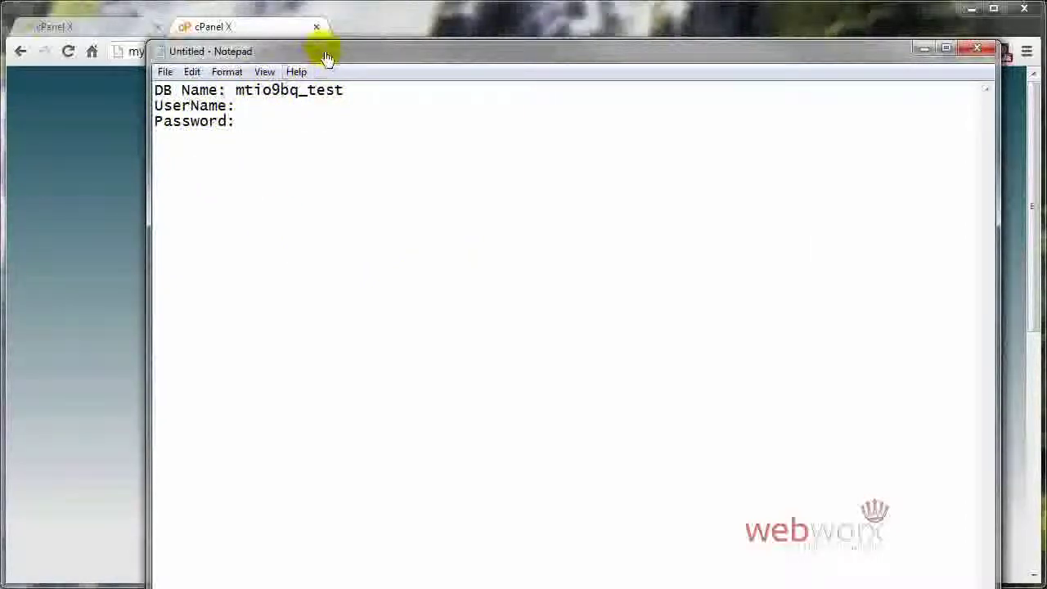
drag(332, 51, 1046, 97)
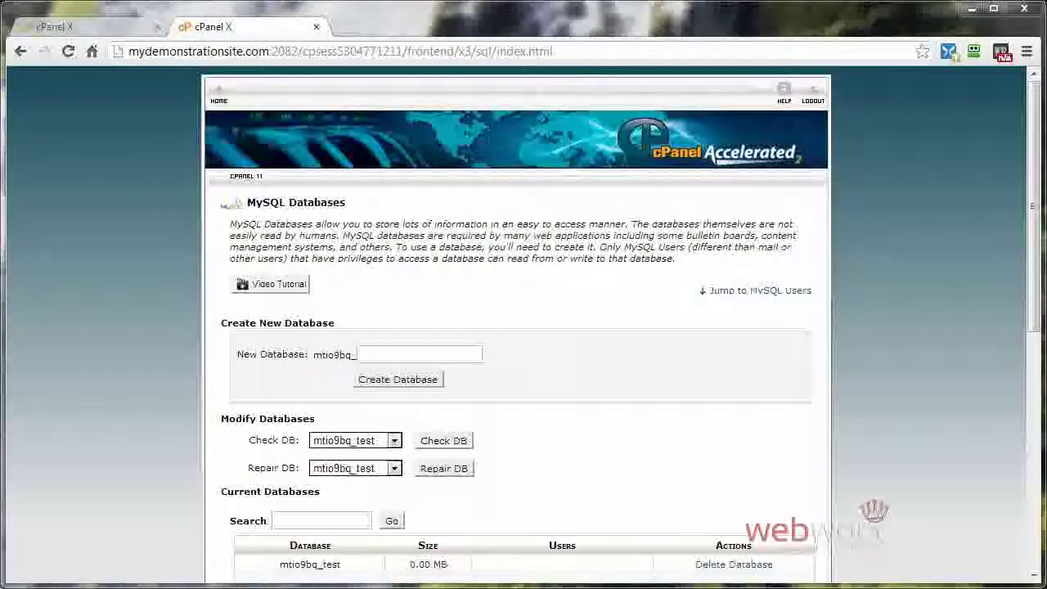
Step: Replace the prefilled new-user name with mtio9bq_test and bring up the Password Generator
scroll(682, 444, down, 3)
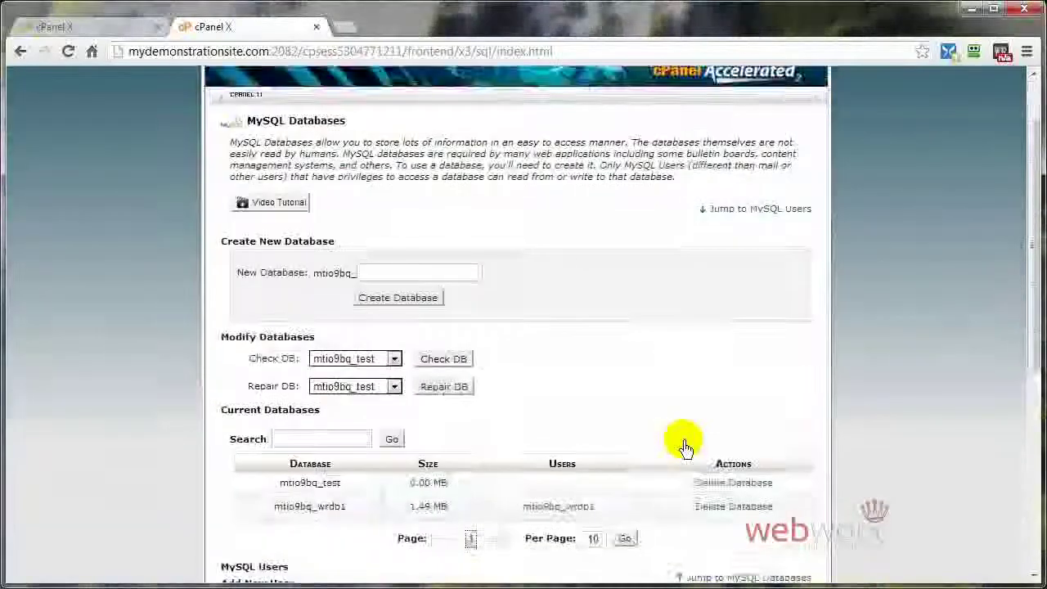
scroll(686, 446, down, 1)
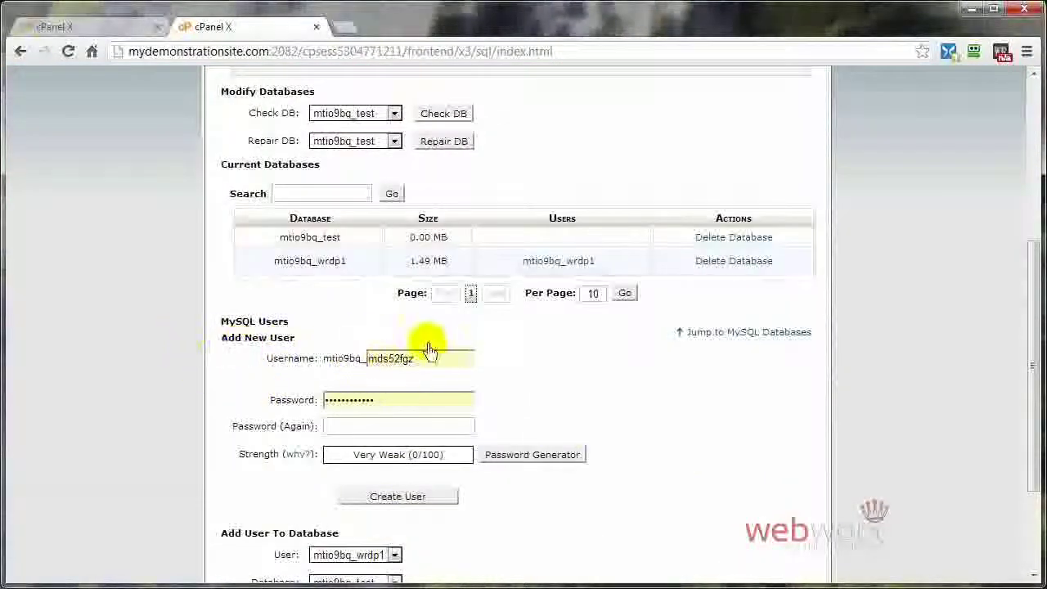
drag(423, 367, 368, 369)
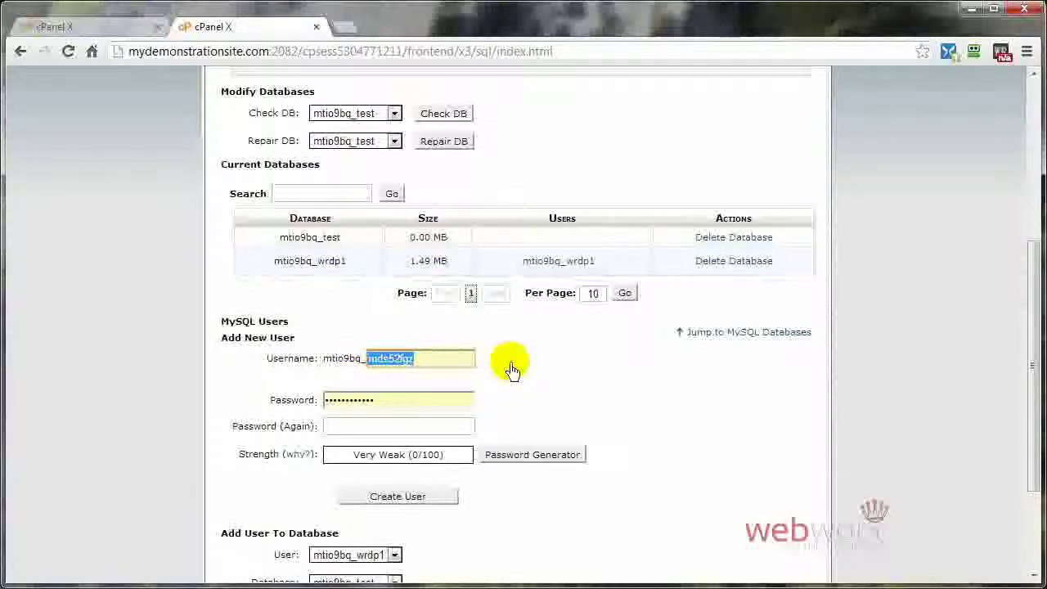
text(test)
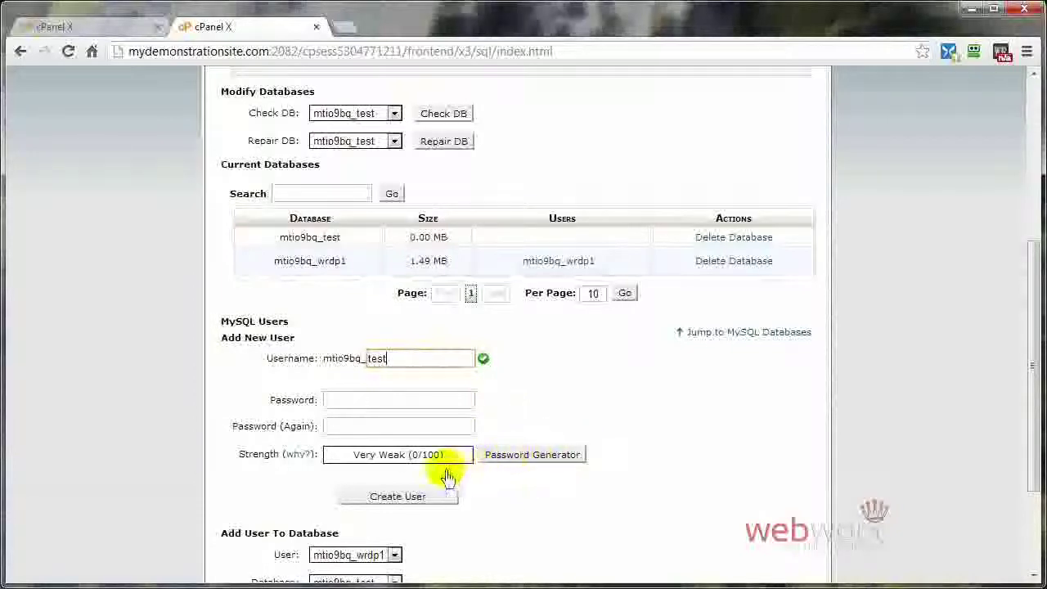
click(533, 457)
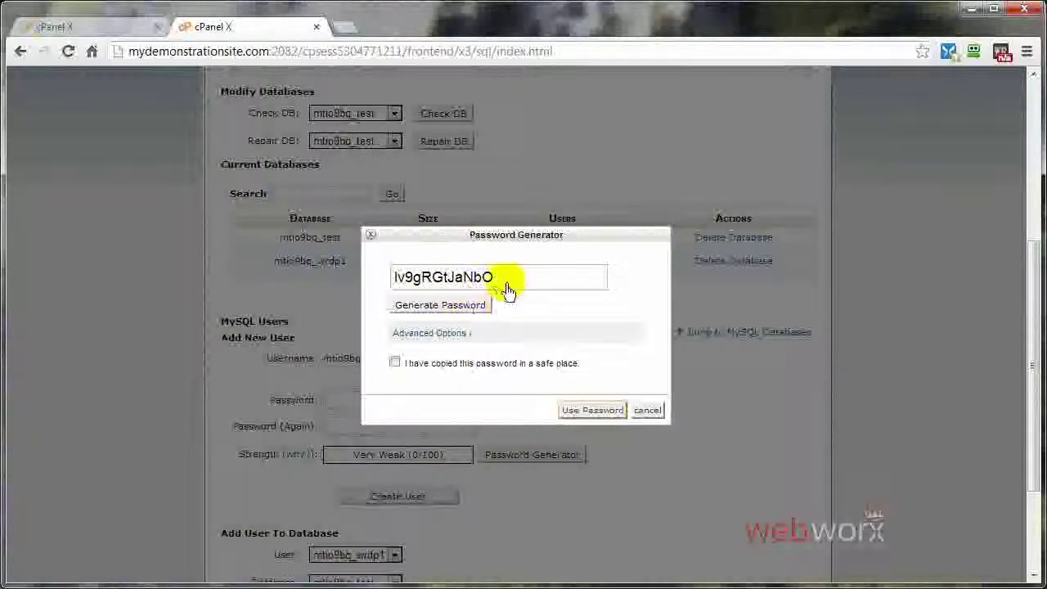
Step: Generate a Very Strong password and copy it
click(414, 316)
click(414, 316)
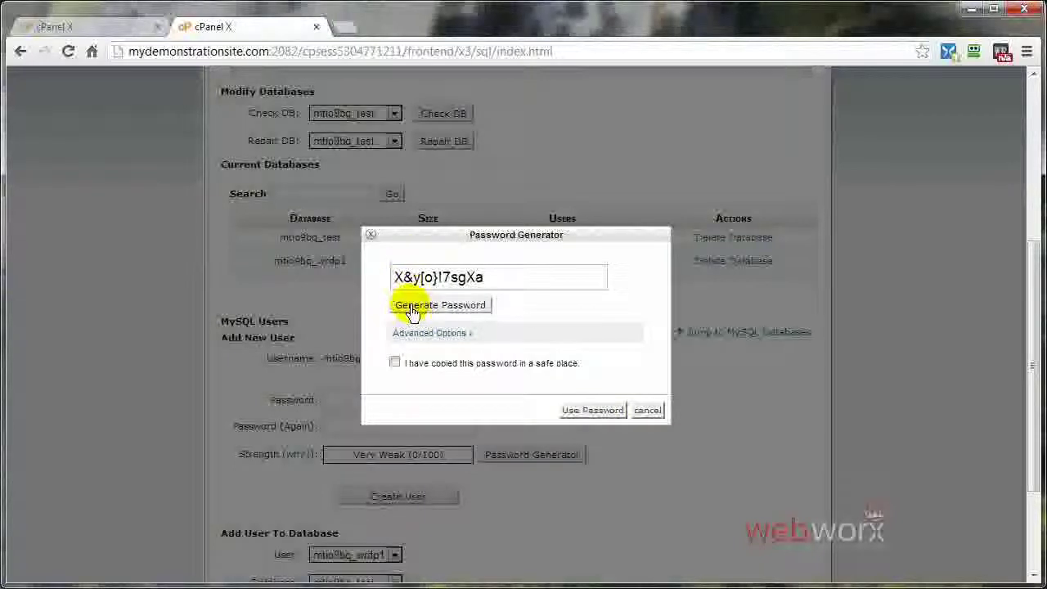
click(413, 316)
drag(497, 281, 393, 280)
right_click(449, 276)
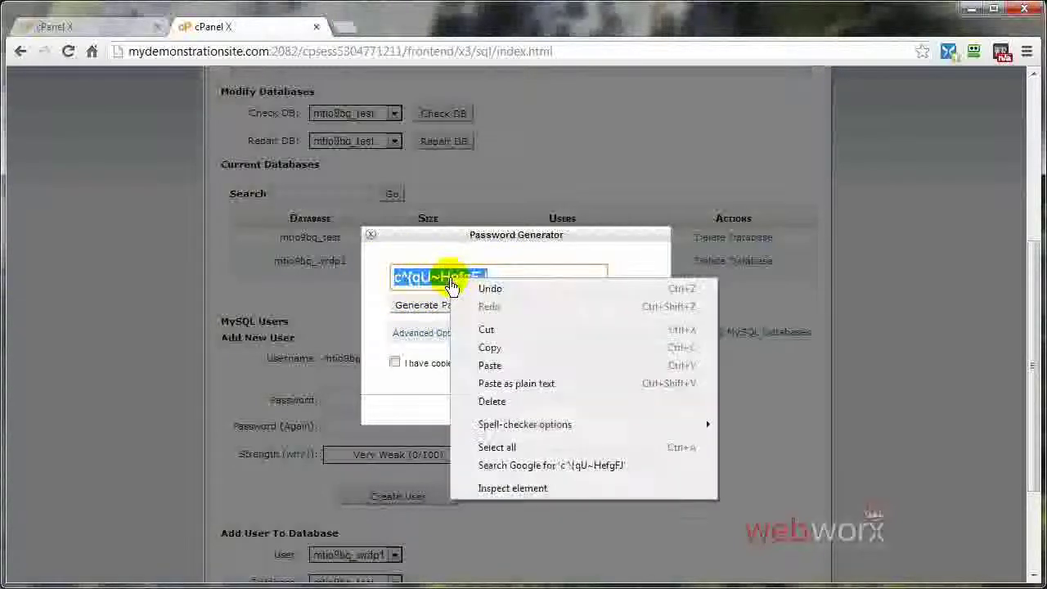
click(490, 349)
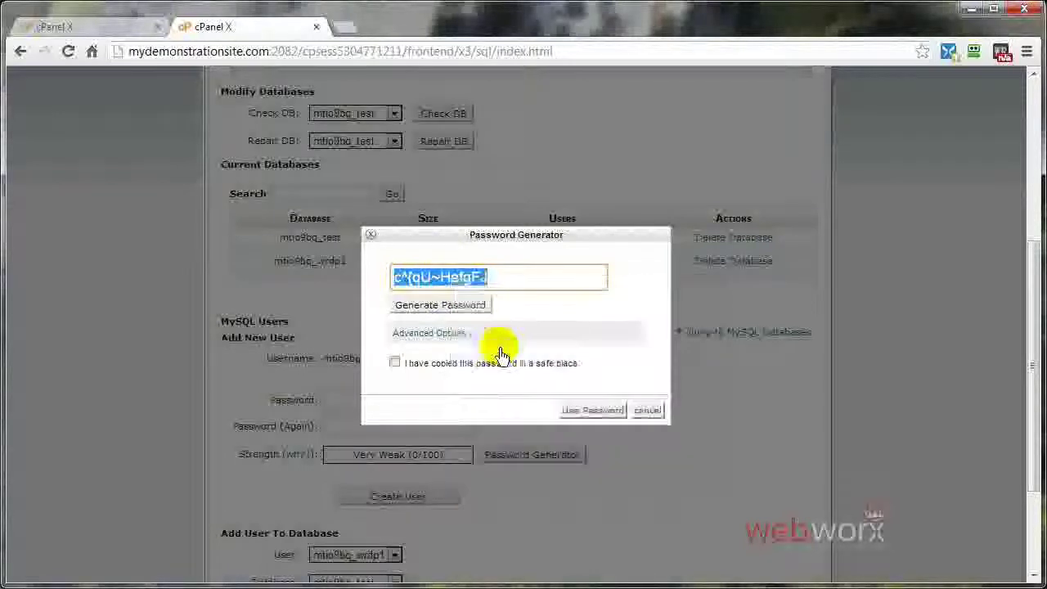
Step: Confirm the password is saved, apply it, and create user mtio9bq_test
click(395, 365)
click(593, 412)
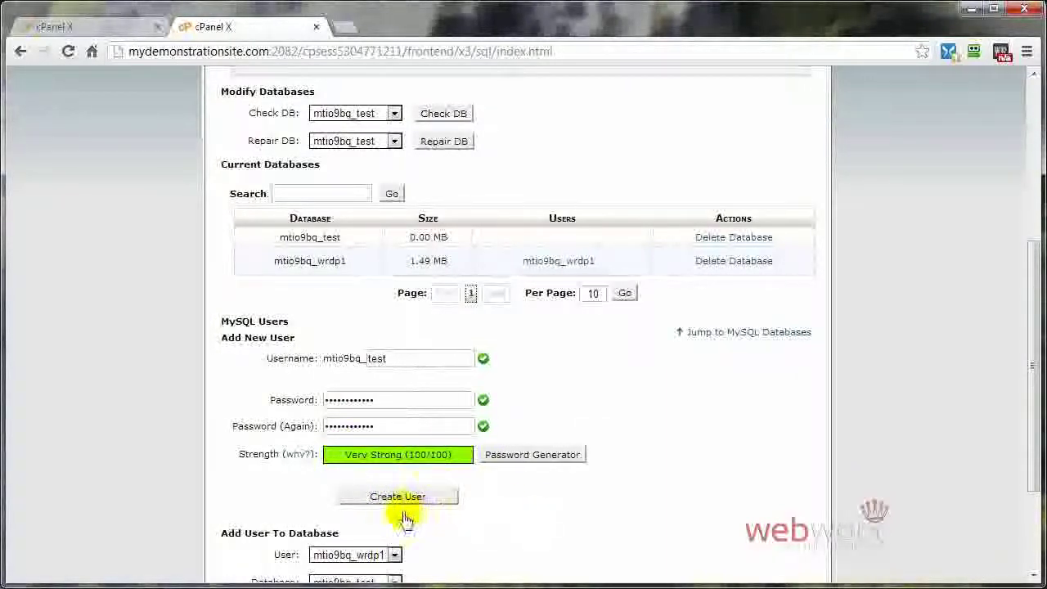
click(372, 501)
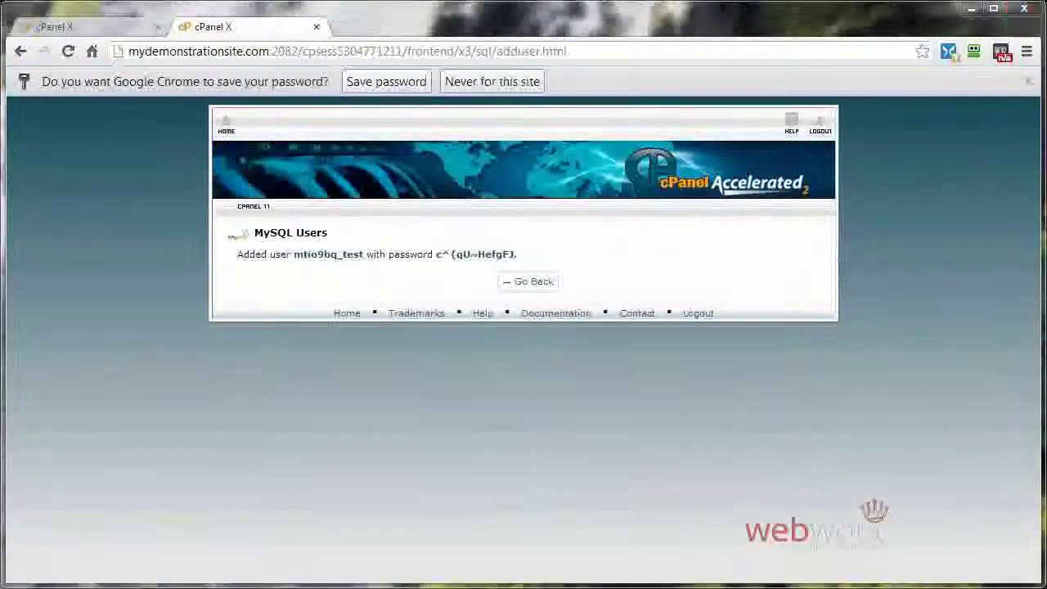
Step: Paste the copied password after Password: in the Notepad note
key(alt+Tab)
right_click(227, 163)
click(295, 237)
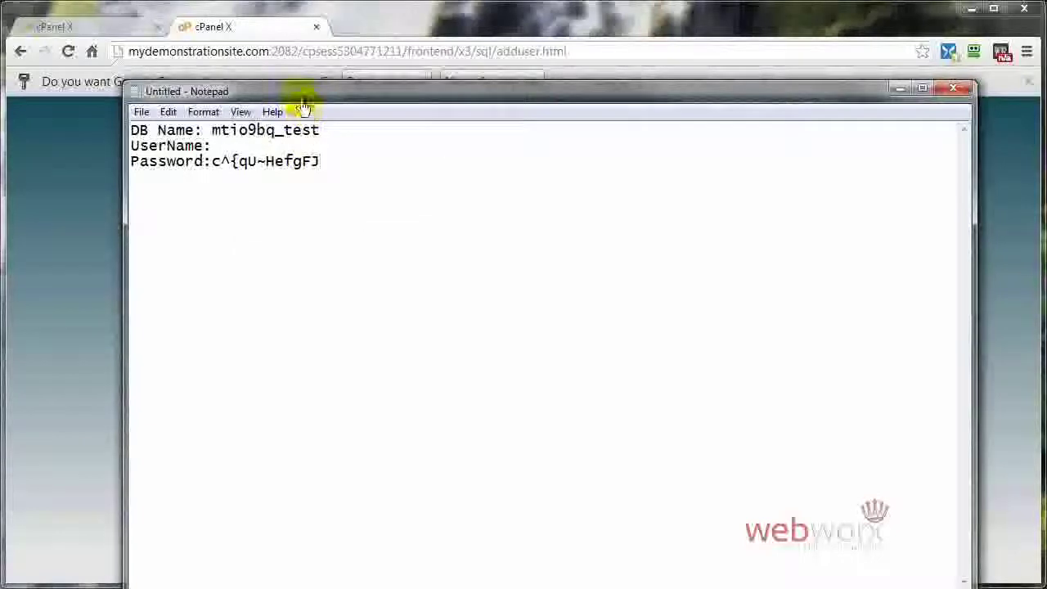
drag(301, 103, 304, 315)
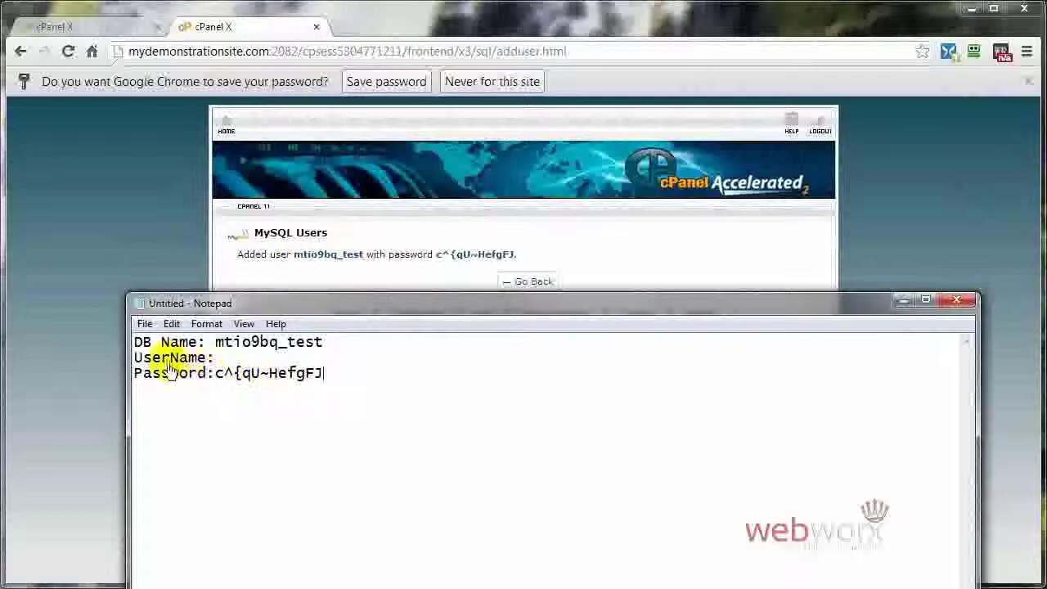
Step: Copy mtio9bq_test onto the UserName line, then return to the MySQL Databases page
drag(216, 344, 327, 346)
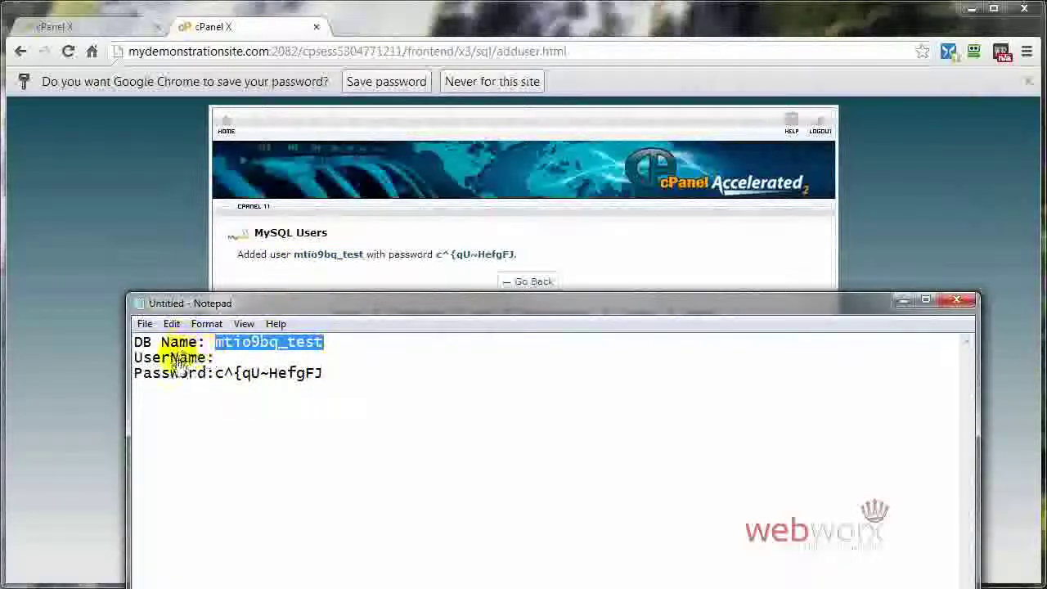
right_click(233, 344)
click(273, 396)
click(225, 358)
right_click(226, 360)
click(265, 434)
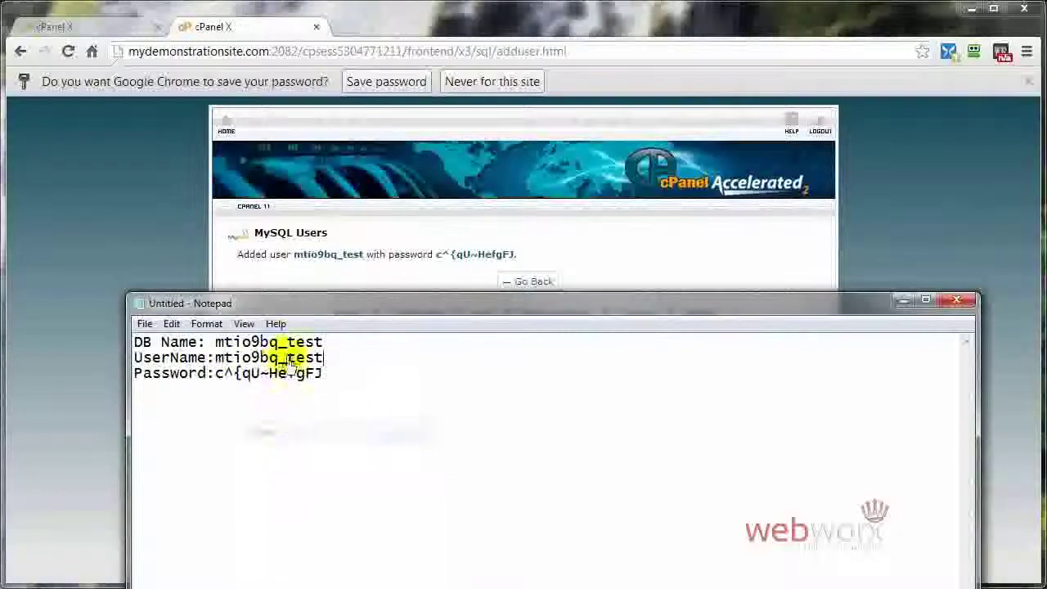
drag(285, 303, 606, 269)
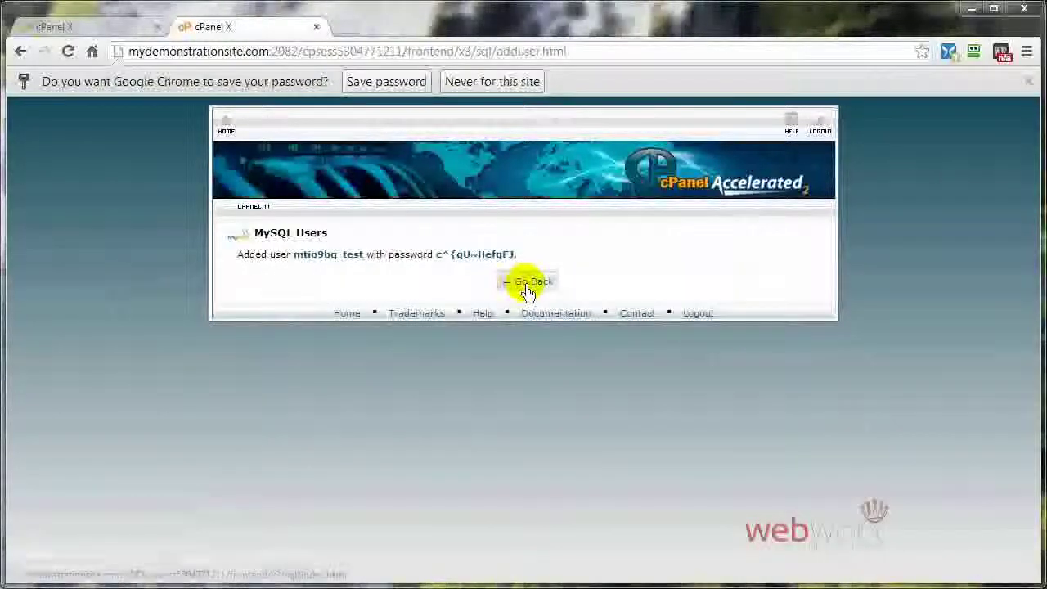
click(527, 288)
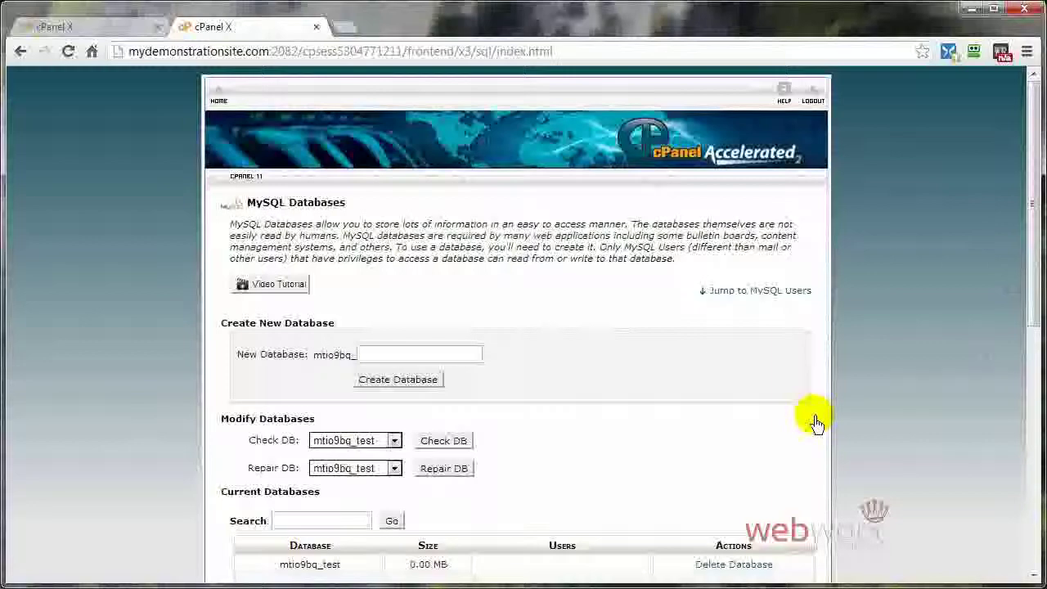
Step: Scroll down to the Add User To Database section
scroll(816, 423, down, 6)
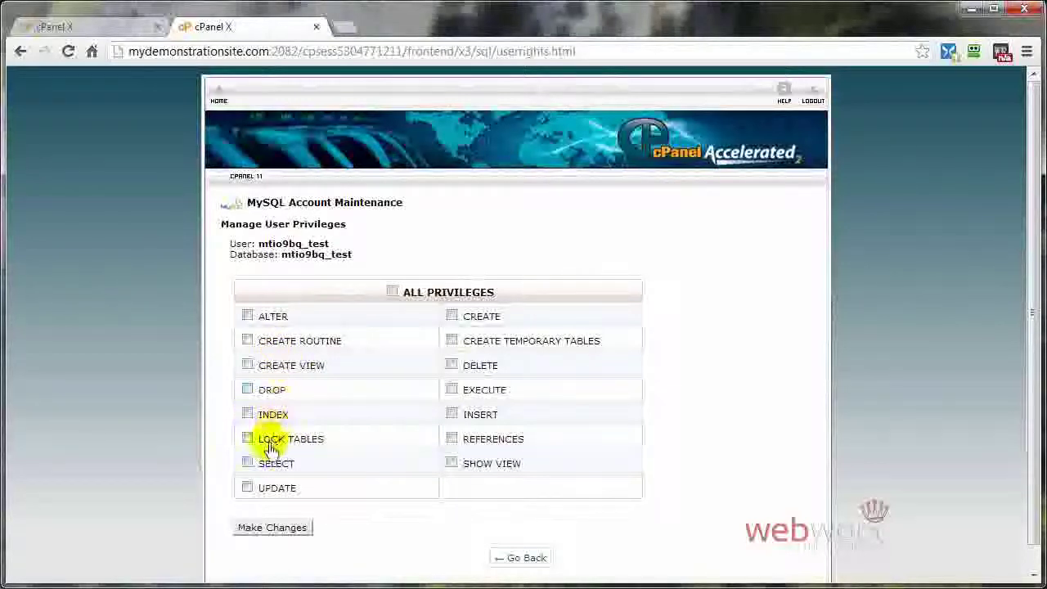
Step: Grant ALL PRIVILEGES to user mtio9bq_test on mtio9bq_test, save, and go to cPanel home
click(392, 293)
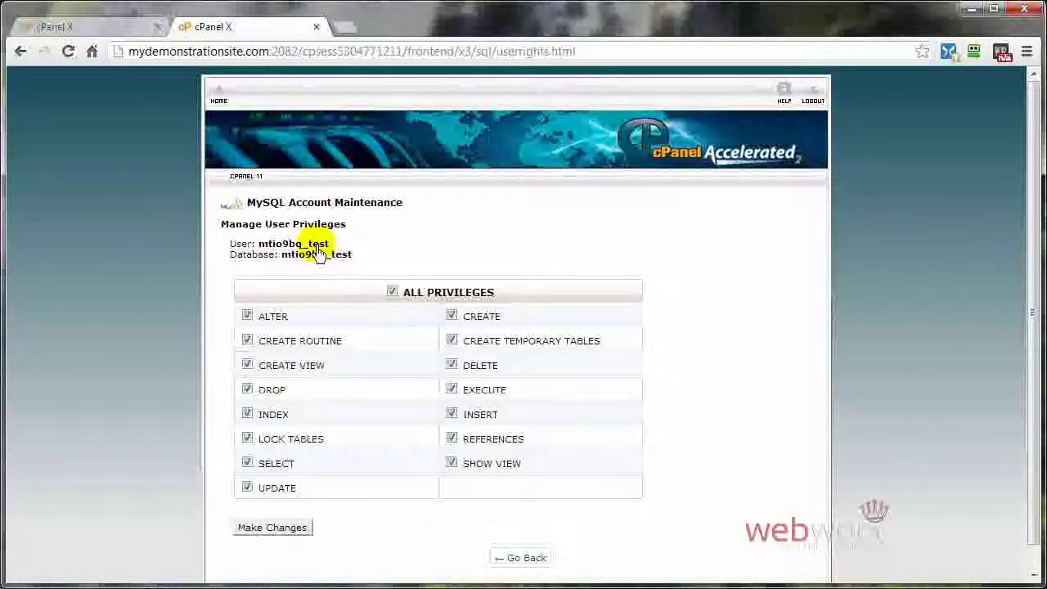
click(285, 532)
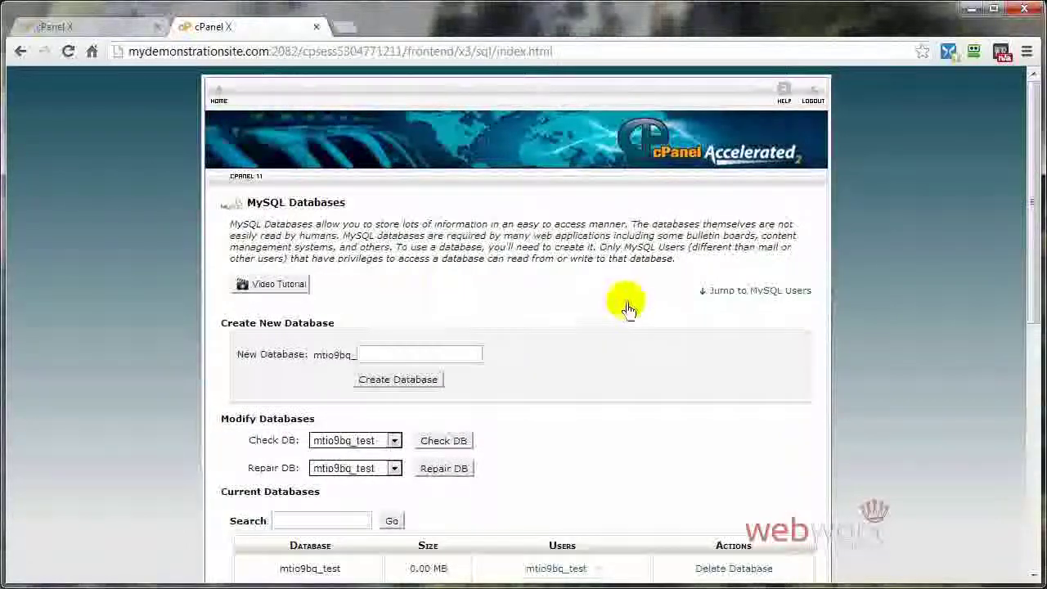
scroll(629, 319, down, 6)
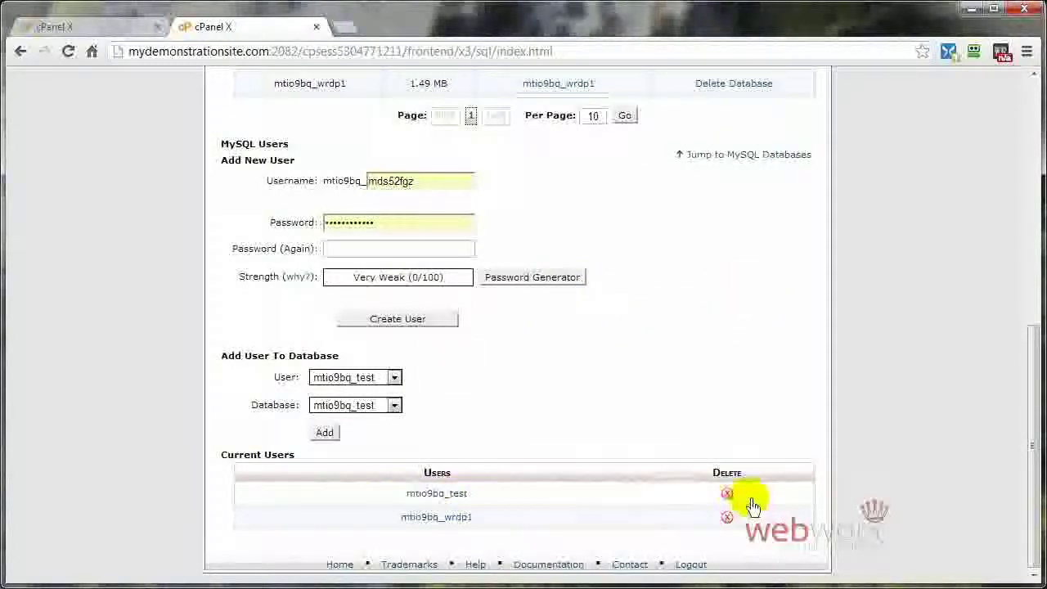
scroll(889, 428, up, 3)
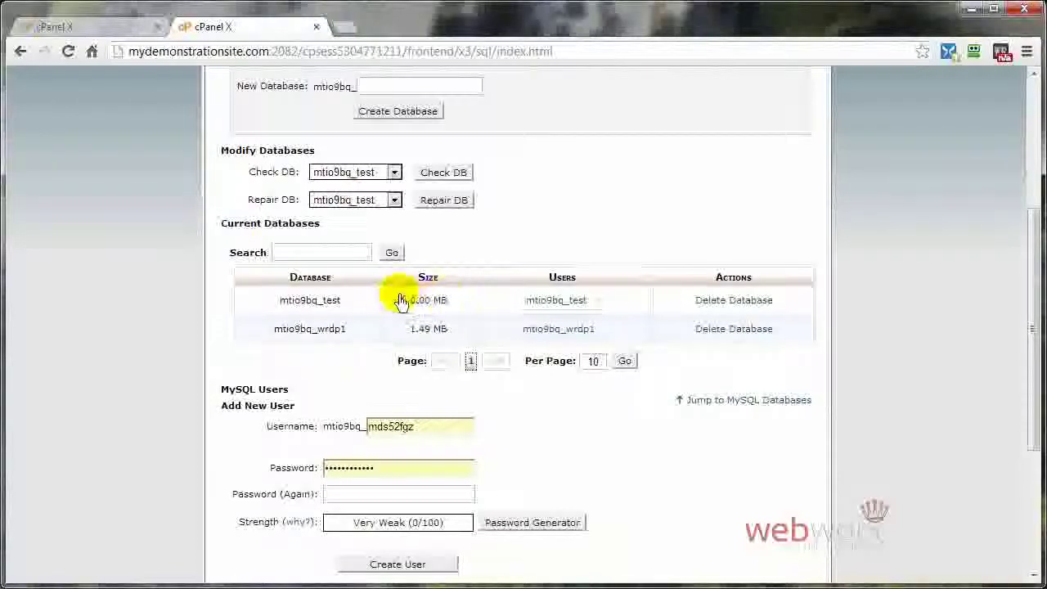
scroll(720, 463, up, 4)
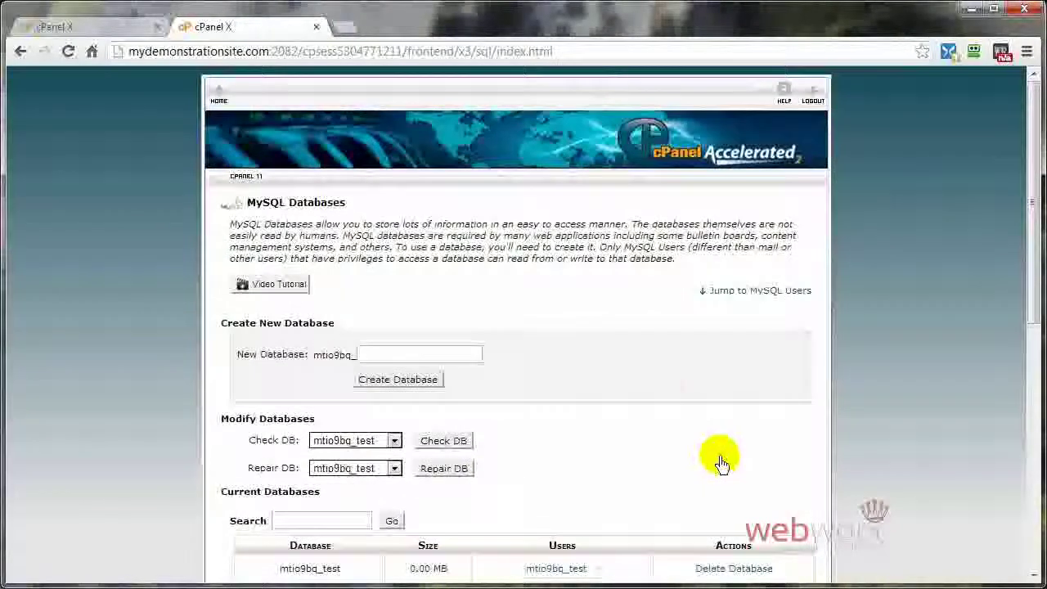
click(219, 97)
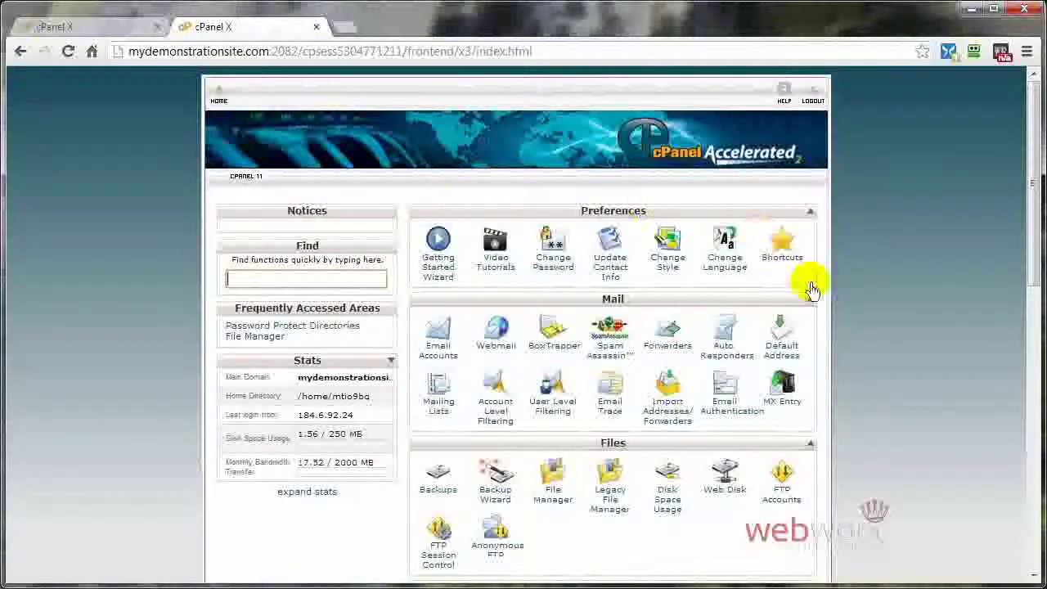
Step: Launch phpMyAdmin from cPanel's Databases section
scroll(923, 392, down, 7)
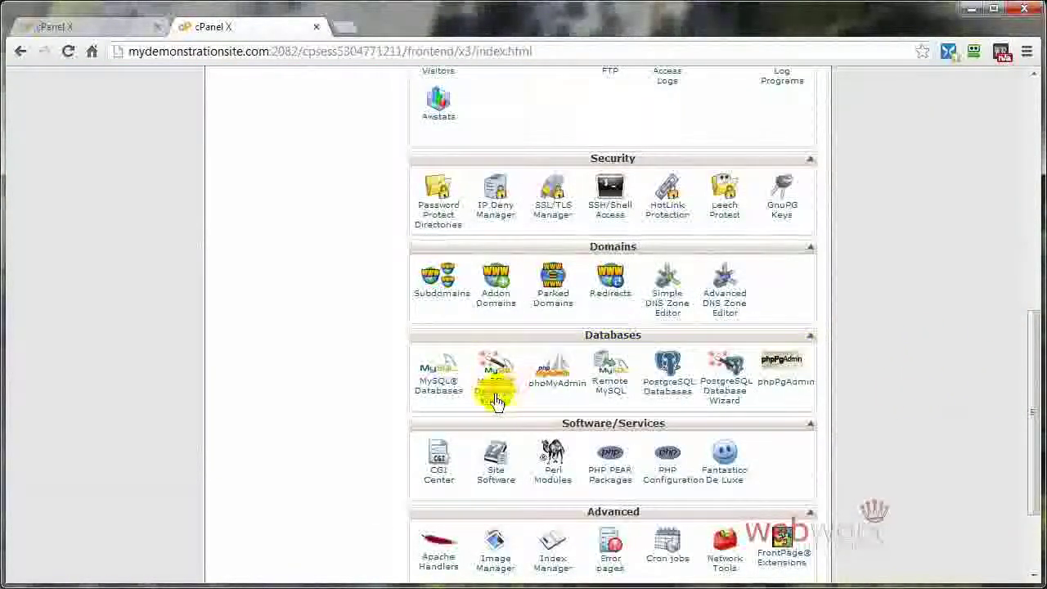
click(560, 384)
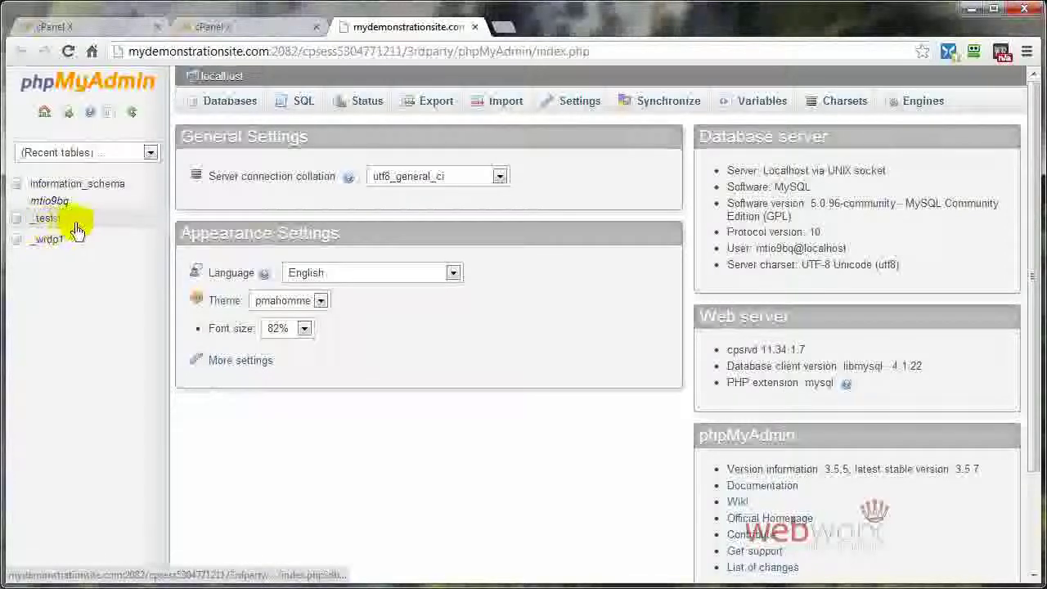
Step: Compare the empty _test database with _wrdp1's tables, then open Import for _test
click(45, 221)
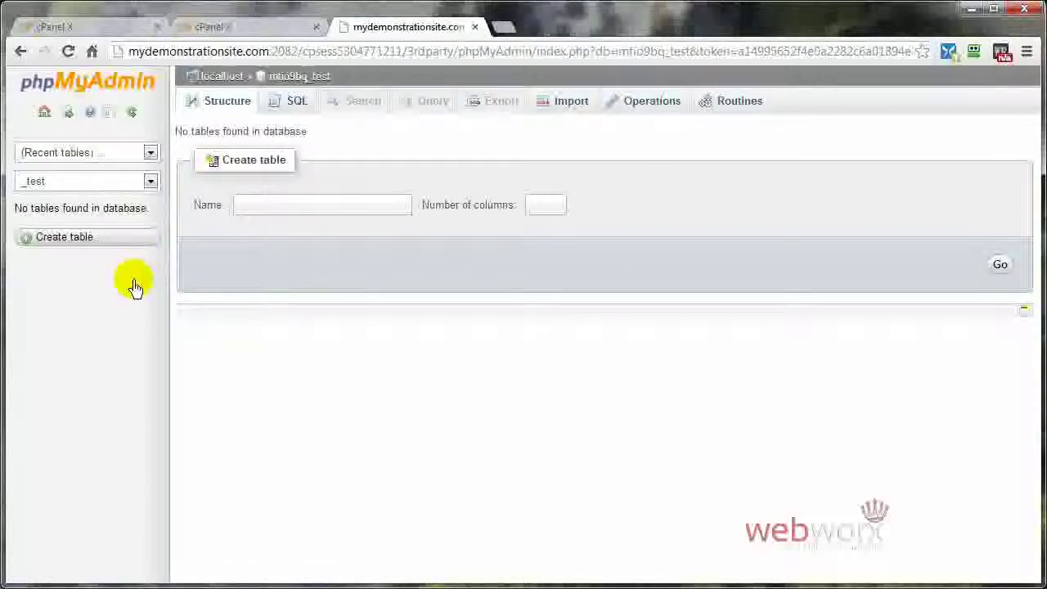
click(16, 56)
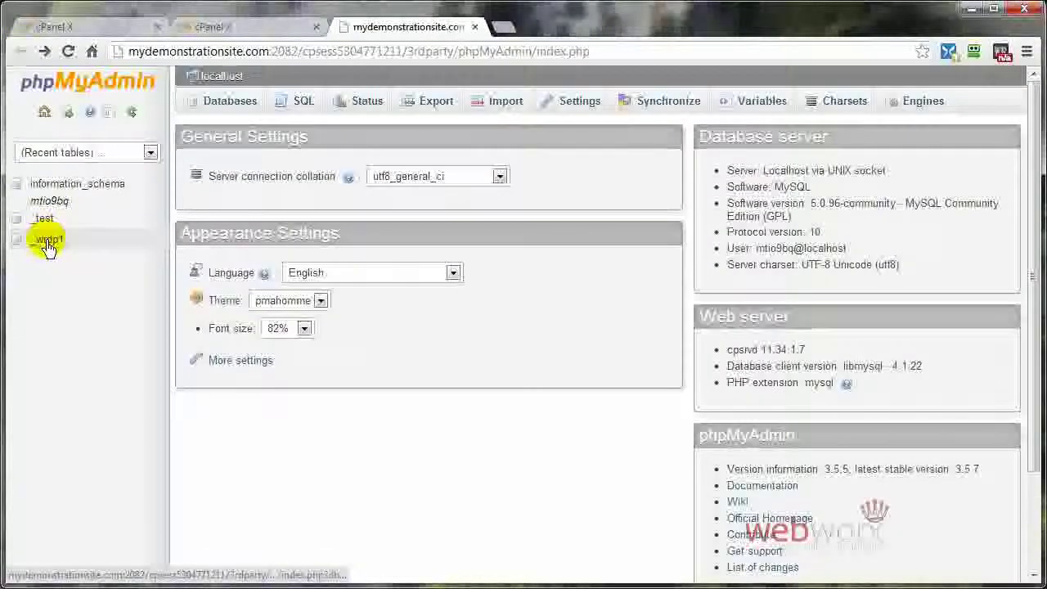
click(50, 240)
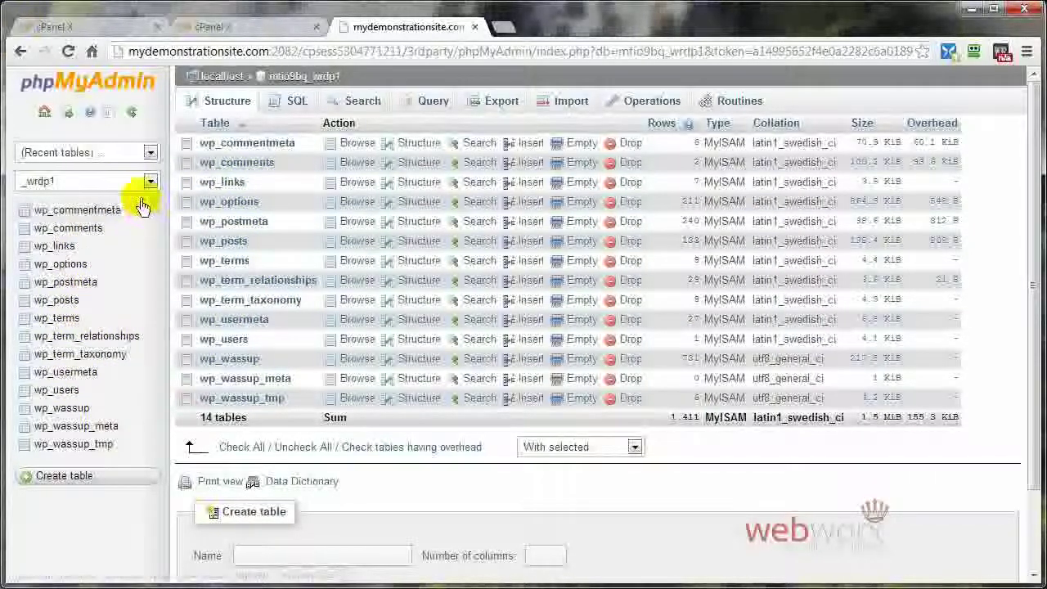
click(21, 51)
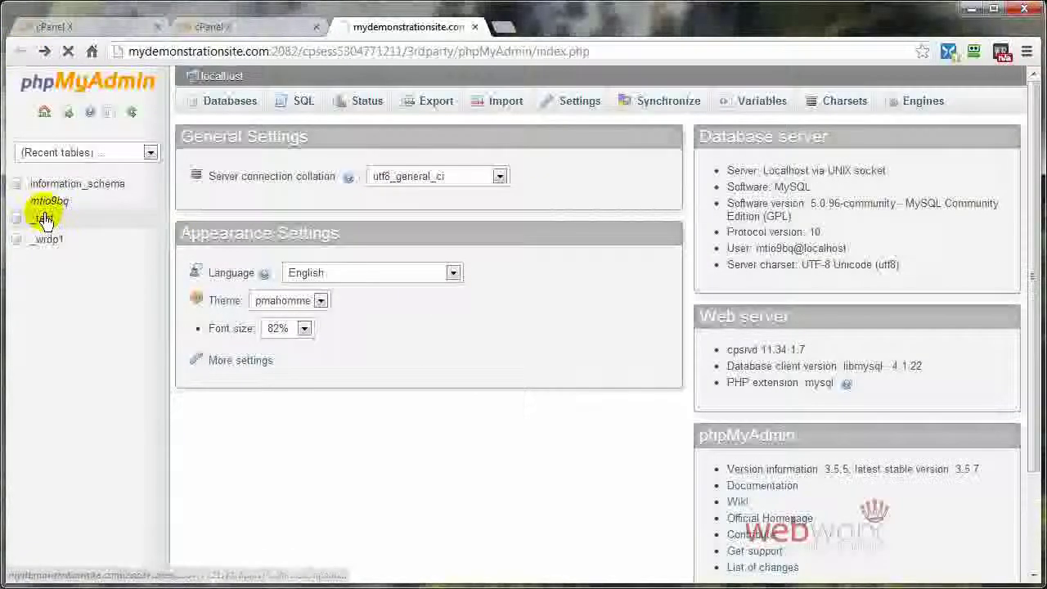
click(42, 218)
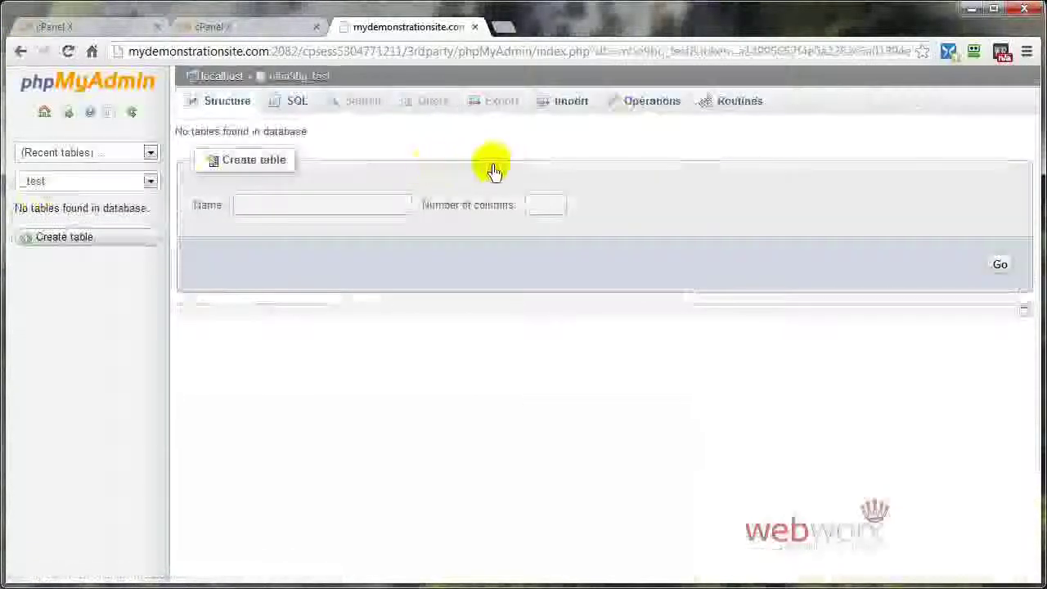
click(570, 102)
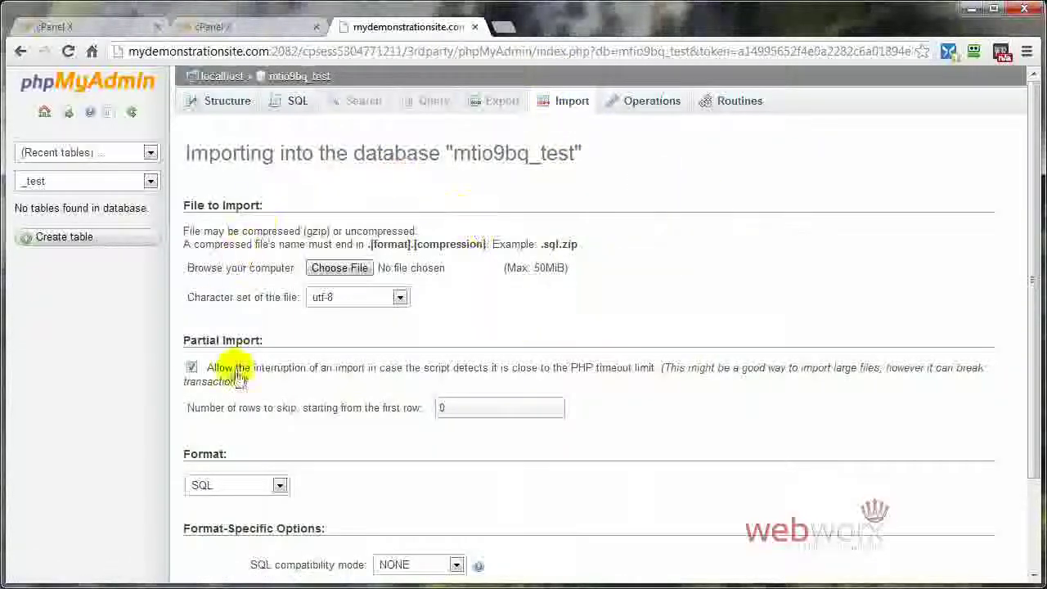
Step: Choose the backup file mds52fgz_wrdp1.sql for import into mtio9bq_test, keeping SQL format
scroll(432, 269, down, 3)
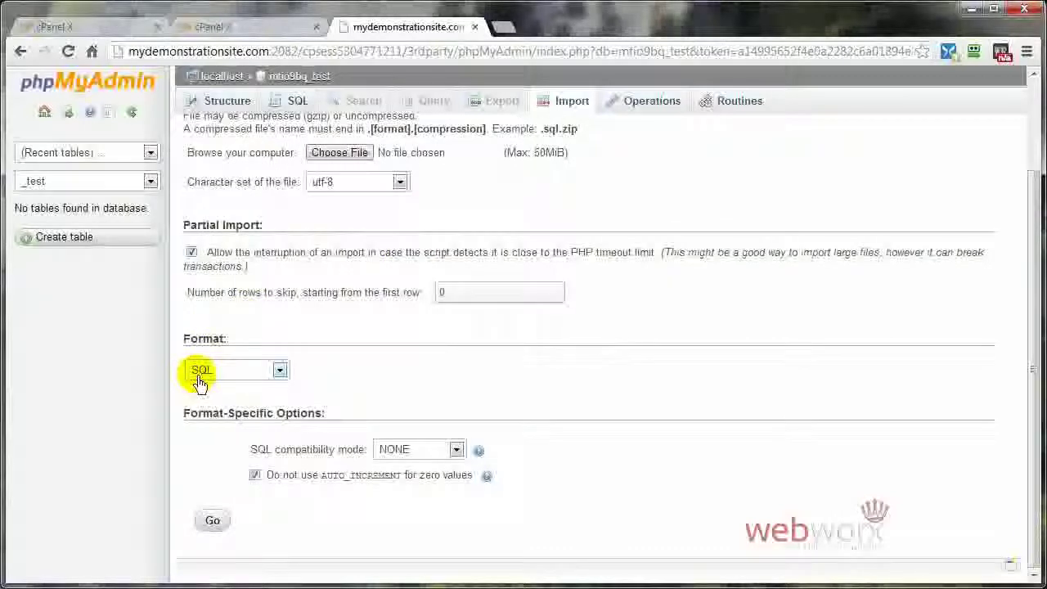
click(278, 373)
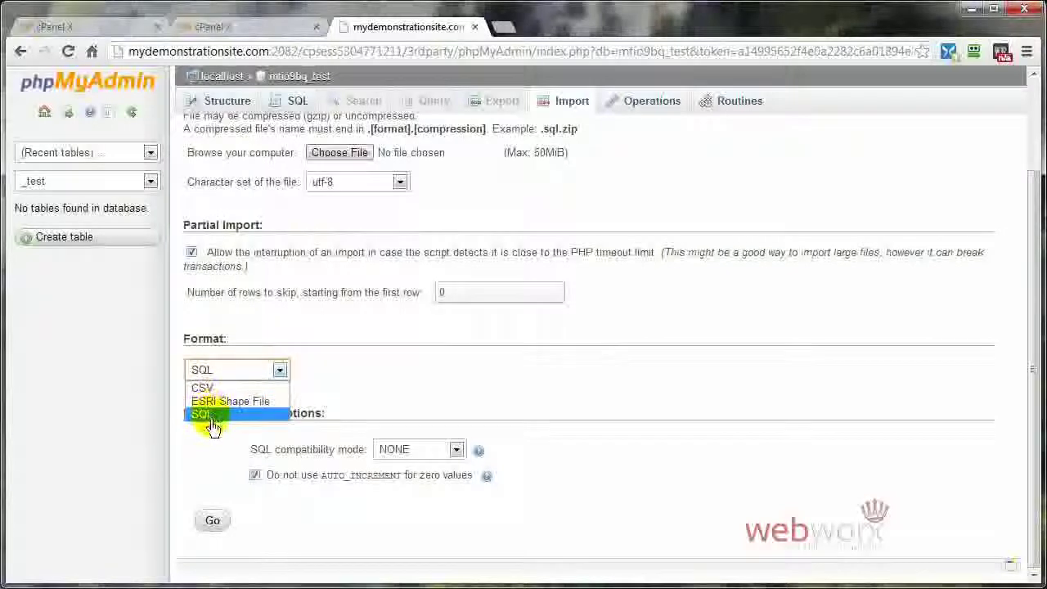
click(372, 366)
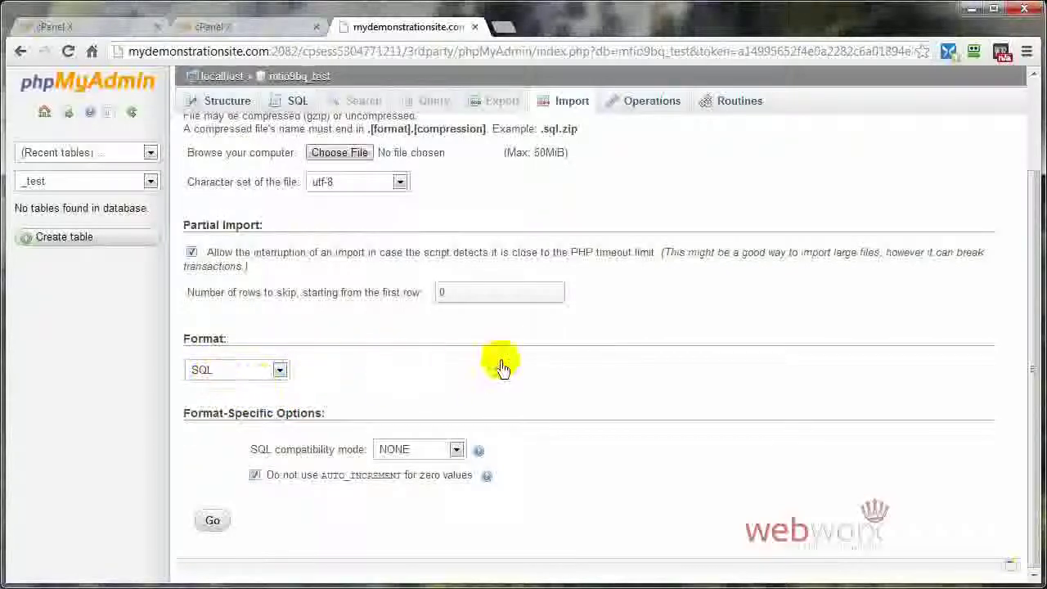
click(331, 155)
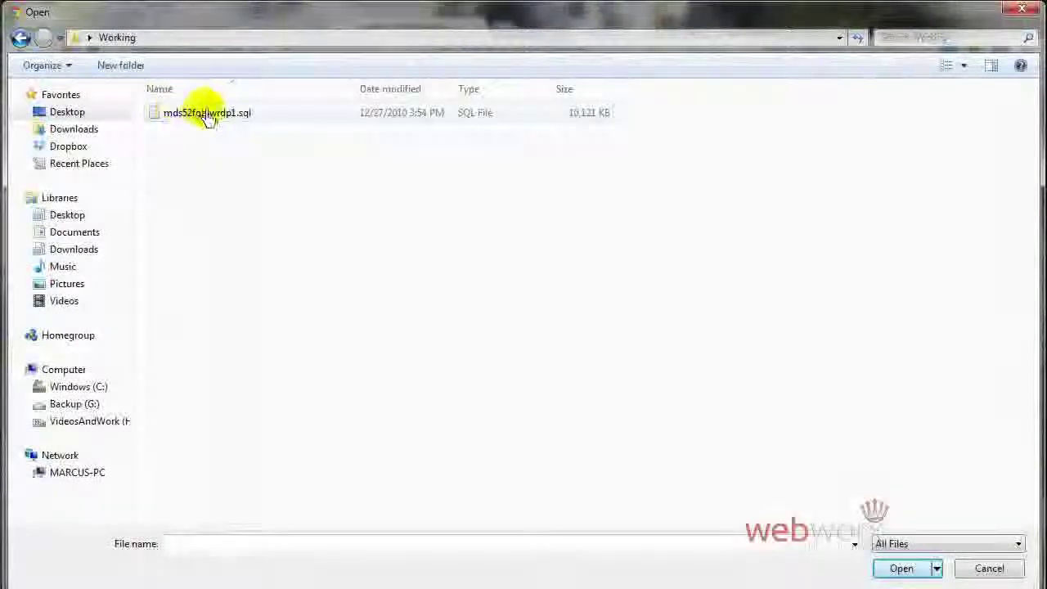
click(224, 121)
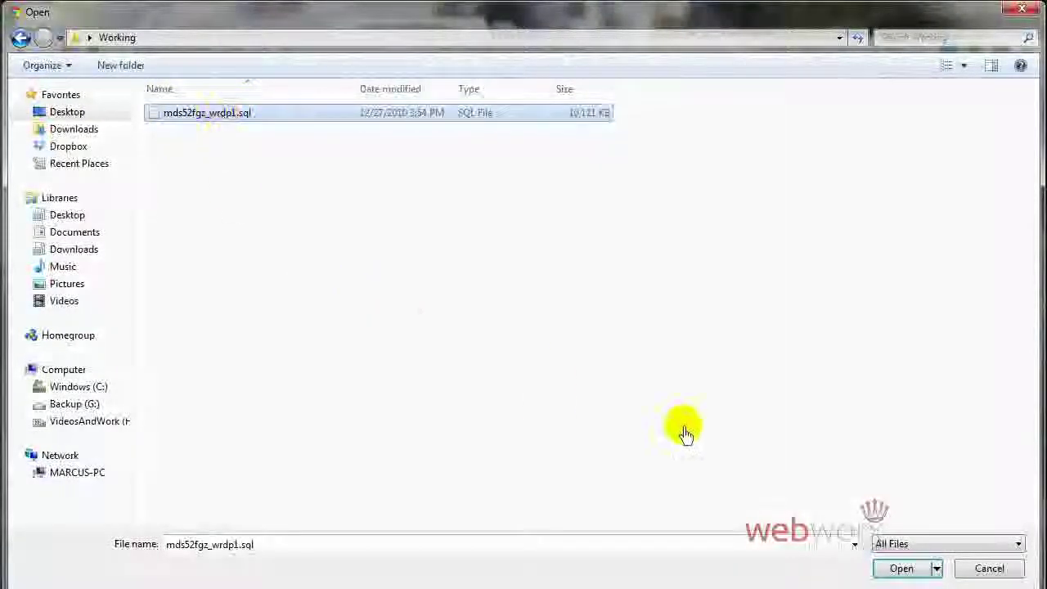
click(904, 570)
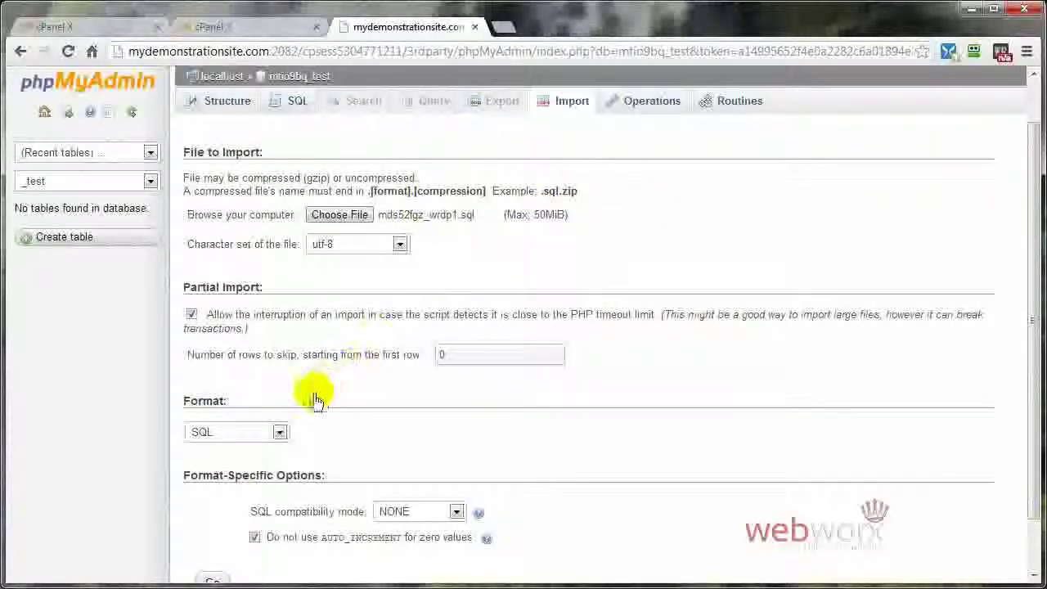
Step: Run the import of mds52fgz_wrdp1.sql into mtio9bq_test
scroll(445, 422, down, 2)
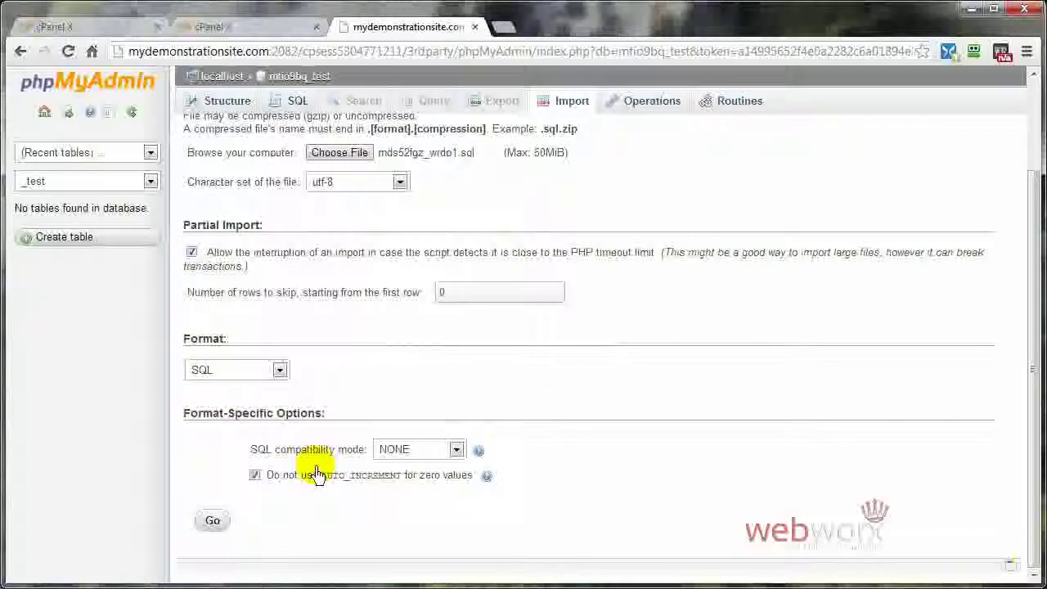
click(212, 524)
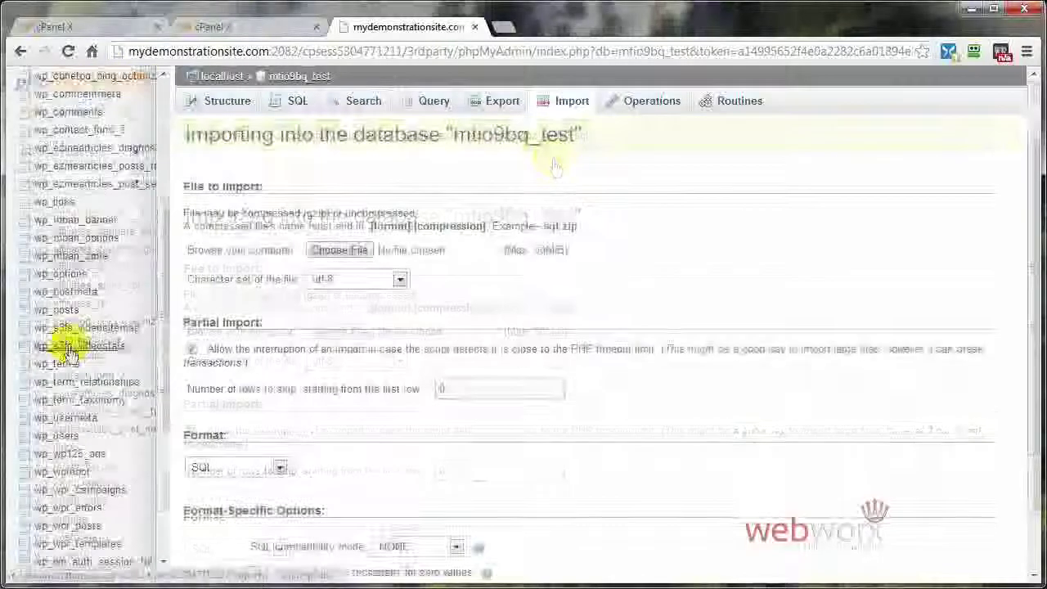
Step: List the imported wp_ tables of mtio9bq_test with their row counts, MyISAM type and sizes
scroll(62, 467, down, 5)
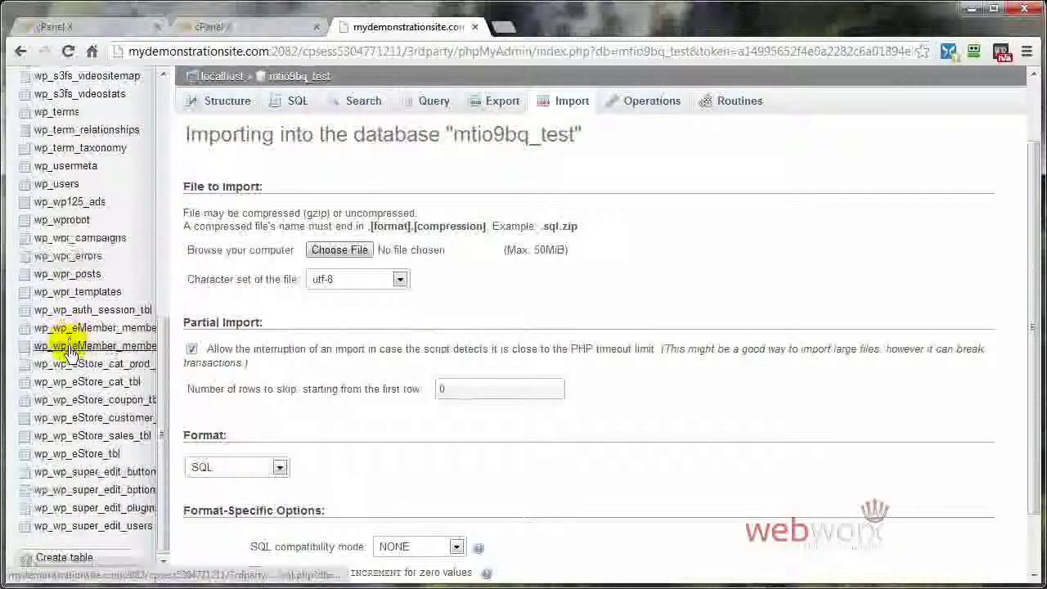
scroll(68, 483, up, 10)
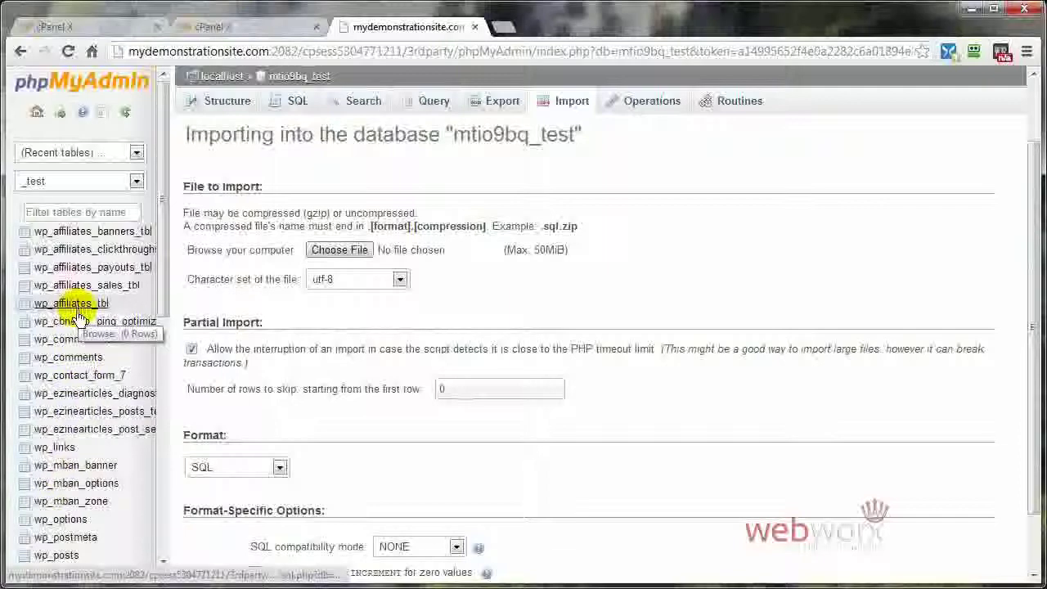
click(214, 105)
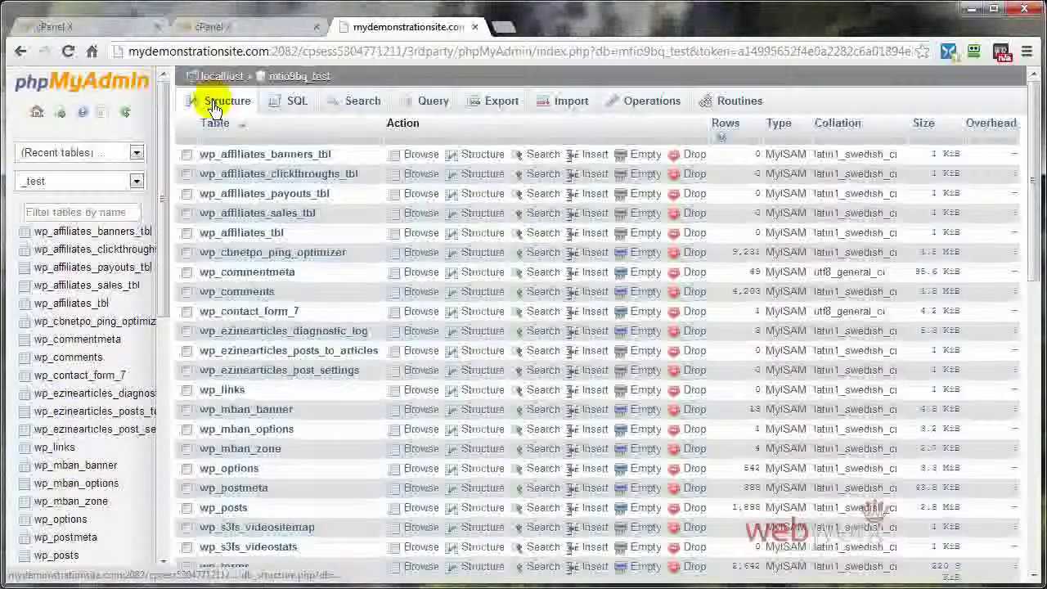
scroll(638, 327, down, 10)
scroll(638, 326, up, 8)
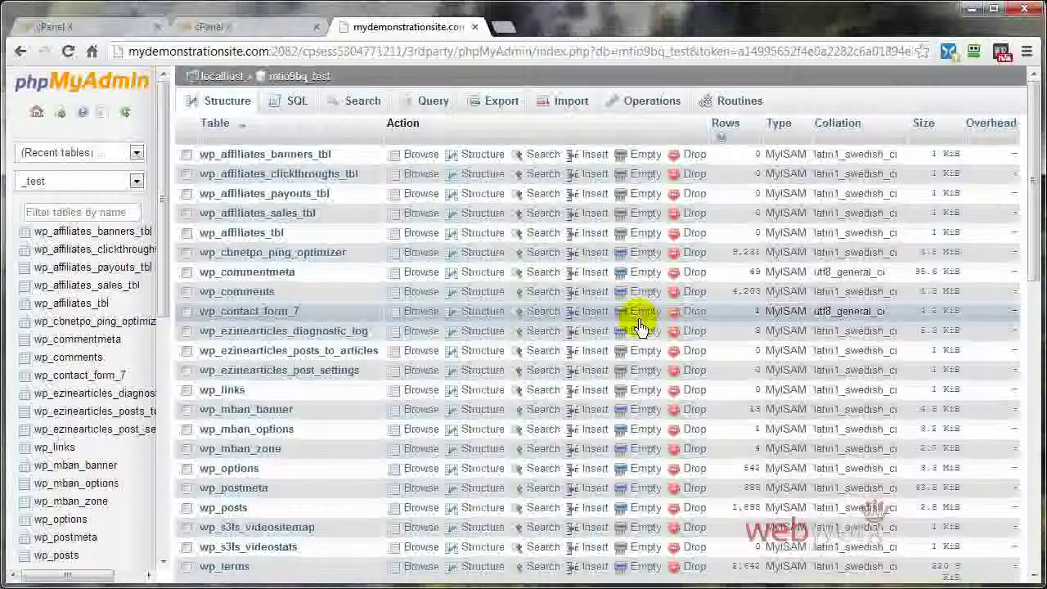